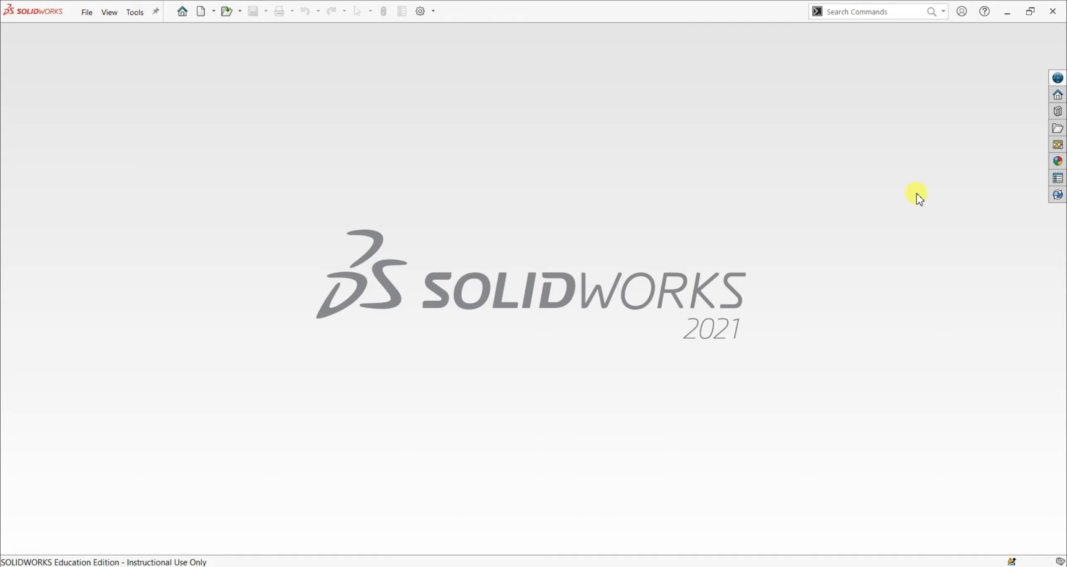
Create a new blank part document, Part8, from the part template.
{"action": "left_click", "coordinate": [85, 12]}
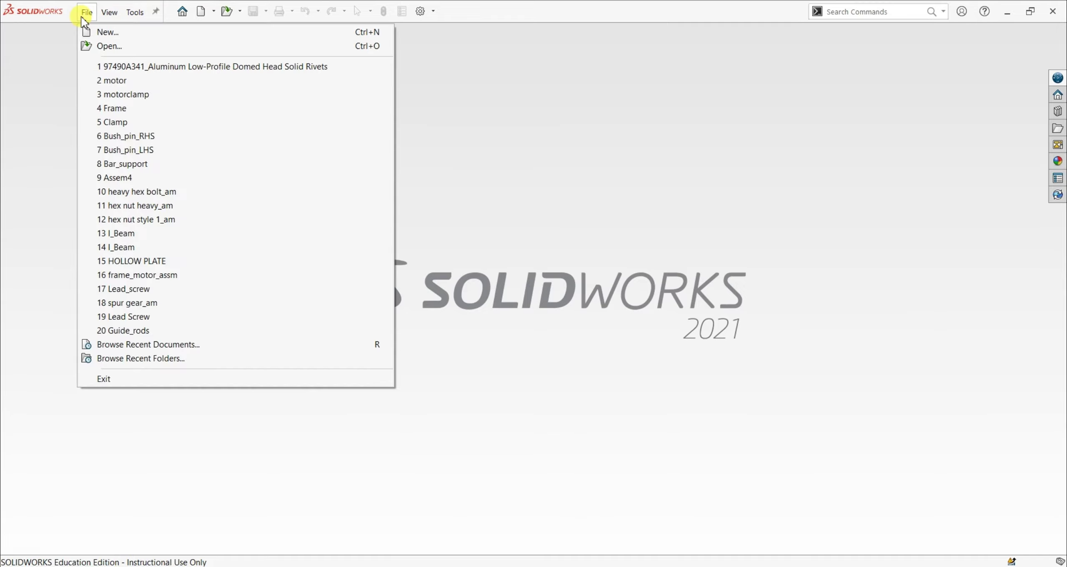
{"action": "left_click", "coordinate": [726, 187]}
{"action": "key", "text": "ctrl+n"}
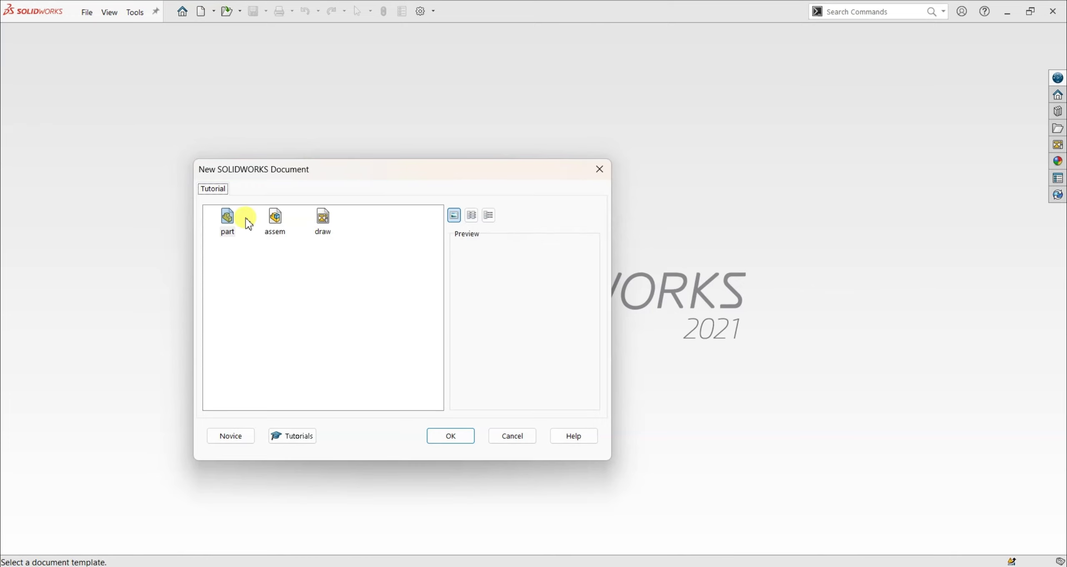
{"action": "left_click", "coordinate": [457, 437]}
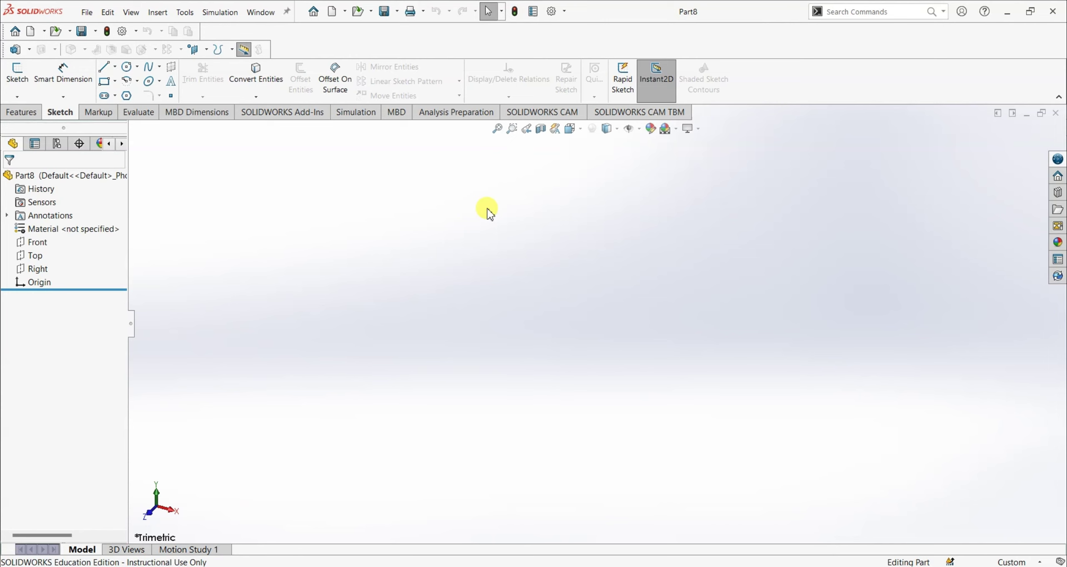
{"action": "left_click", "coordinate": [579, 133]}
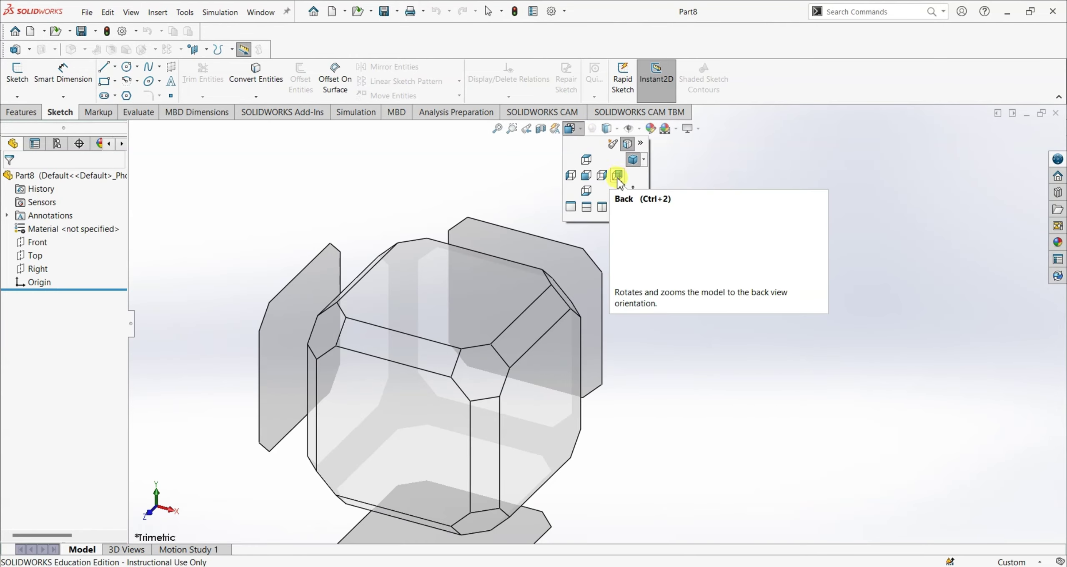
{"action": "left_click", "coordinate": [758, 413]}
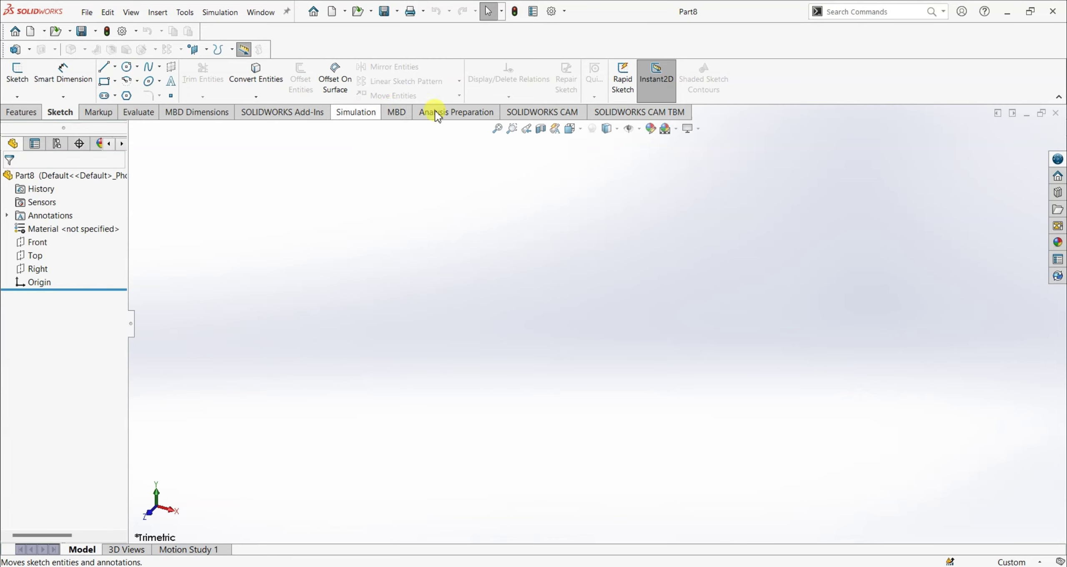
{"action": "right_click", "coordinate": [837, 76]}
{"action": "left_click", "coordinate": [723, 150]}
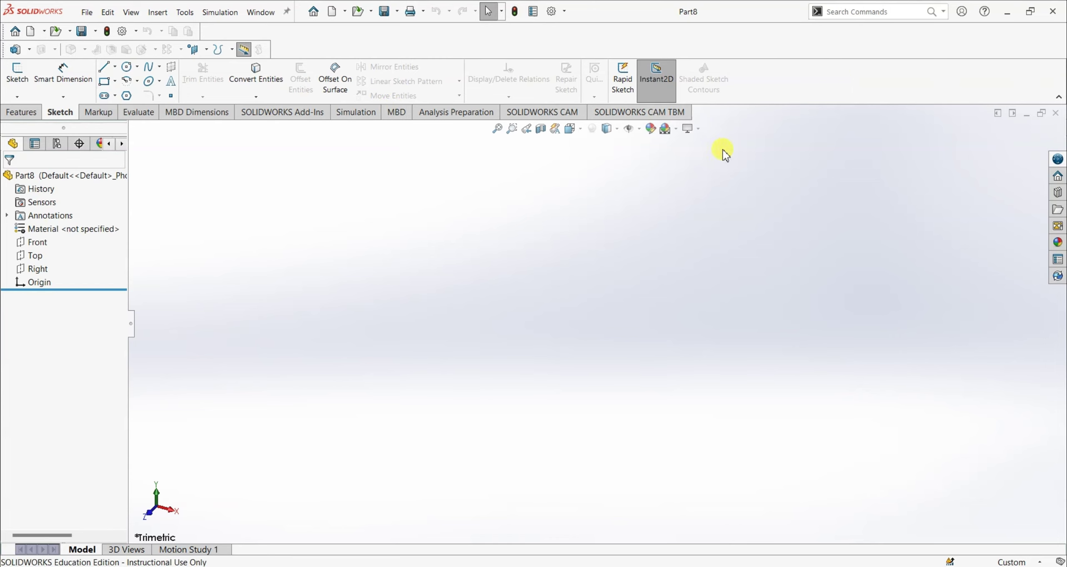
{"action": "right_click", "coordinate": [770, 90]}
{"action": "mouse_move", "coordinate": [797, 126]}
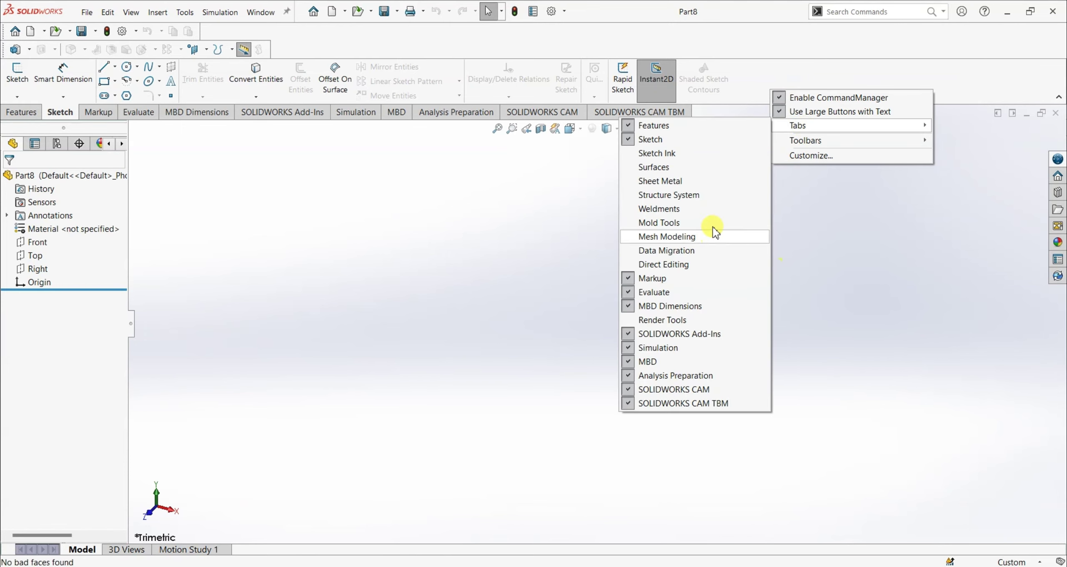
{"action": "left_click", "coordinate": [773, 222]}
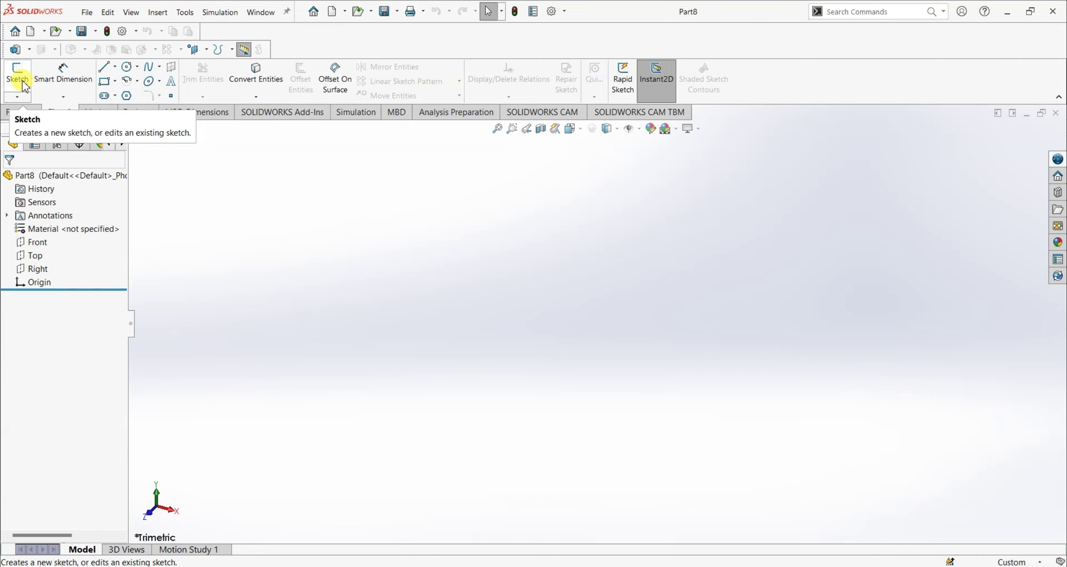
View the Front, Top and Right planes face-on in turn, then start Sketch2 on Front.
{"action": "right_click", "coordinate": [36, 243]}
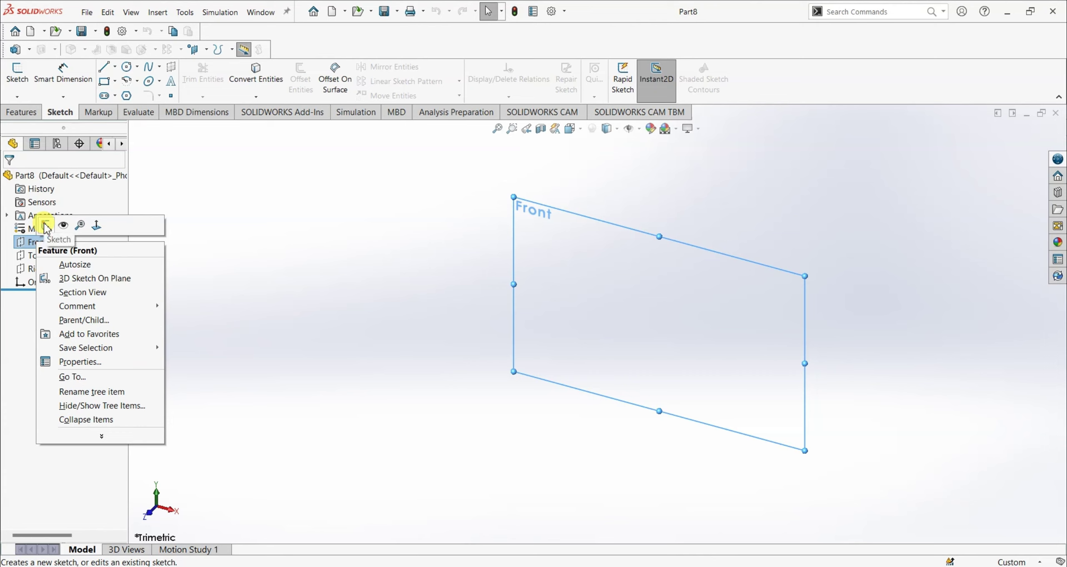
{"action": "left_click", "coordinate": [97, 226]}
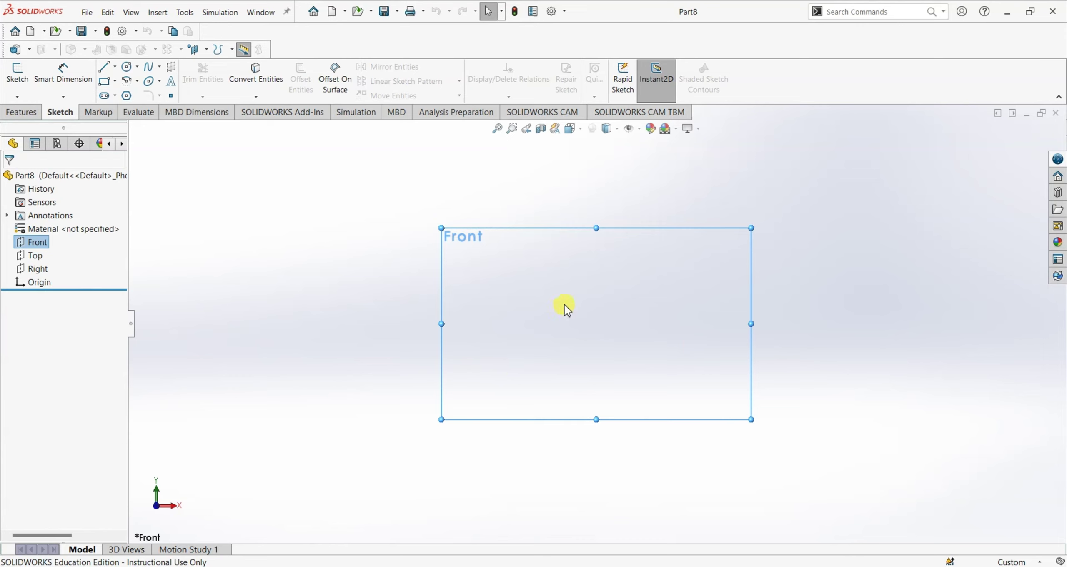
{"action": "right_click", "coordinate": [33, 255]}
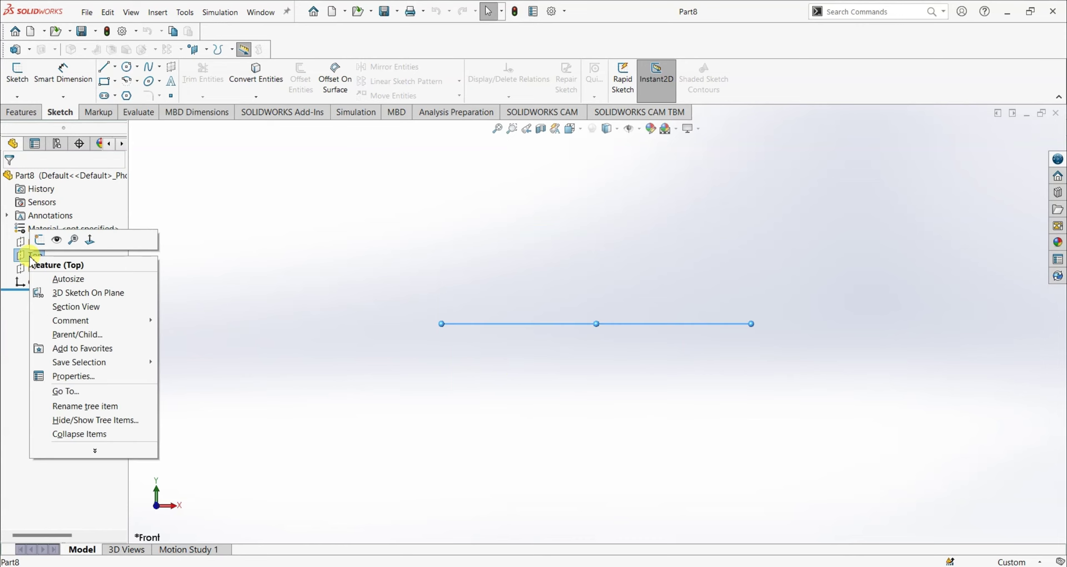
{"action": "left_click", "coordinate": [88, 240]}
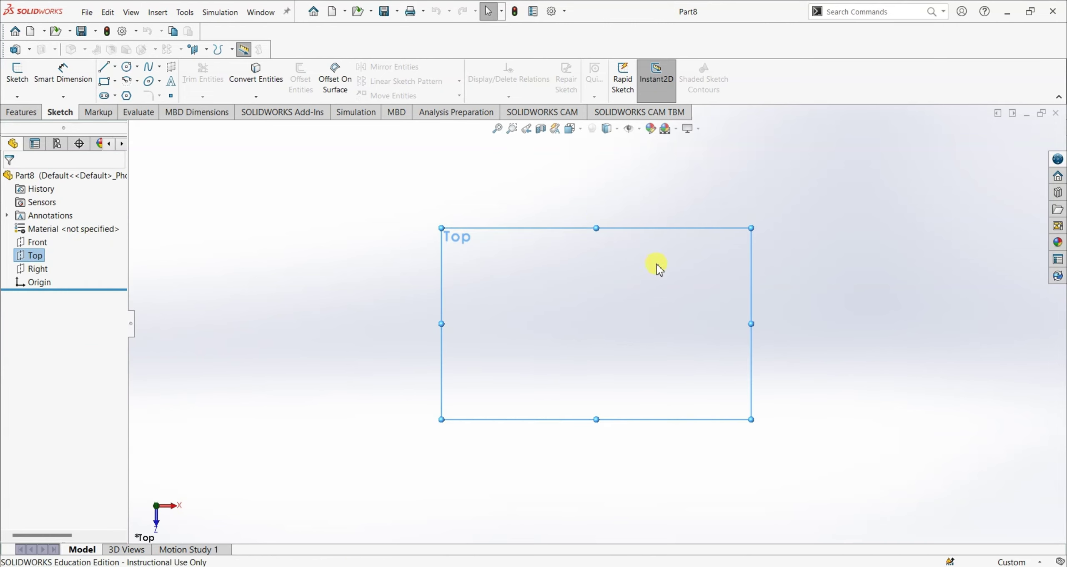
{"action": "right_click", "coordinate": [34, 268]}
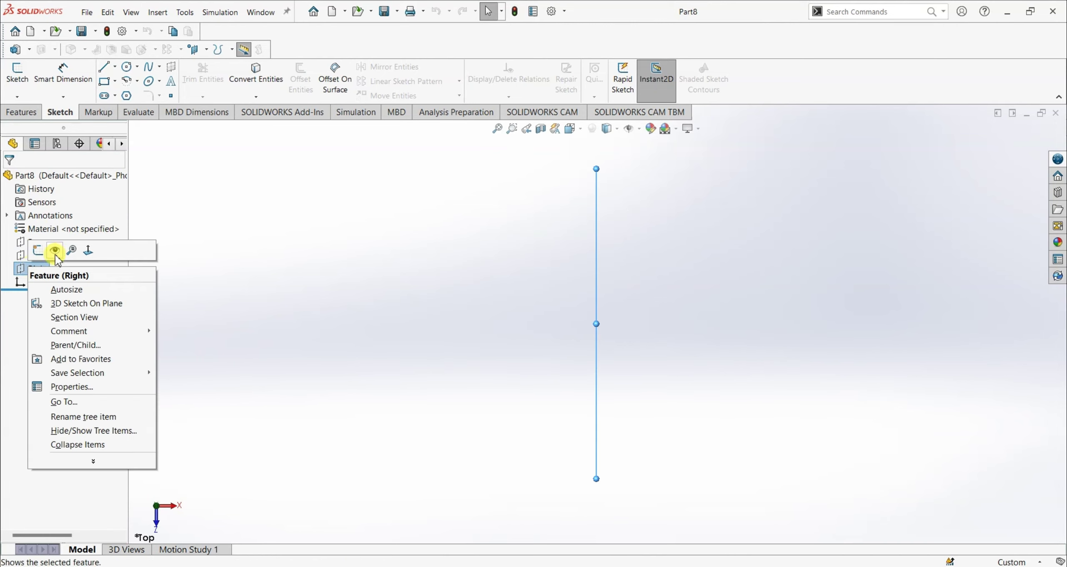
{"action": "left_click", "coordinate": [88, 251]}
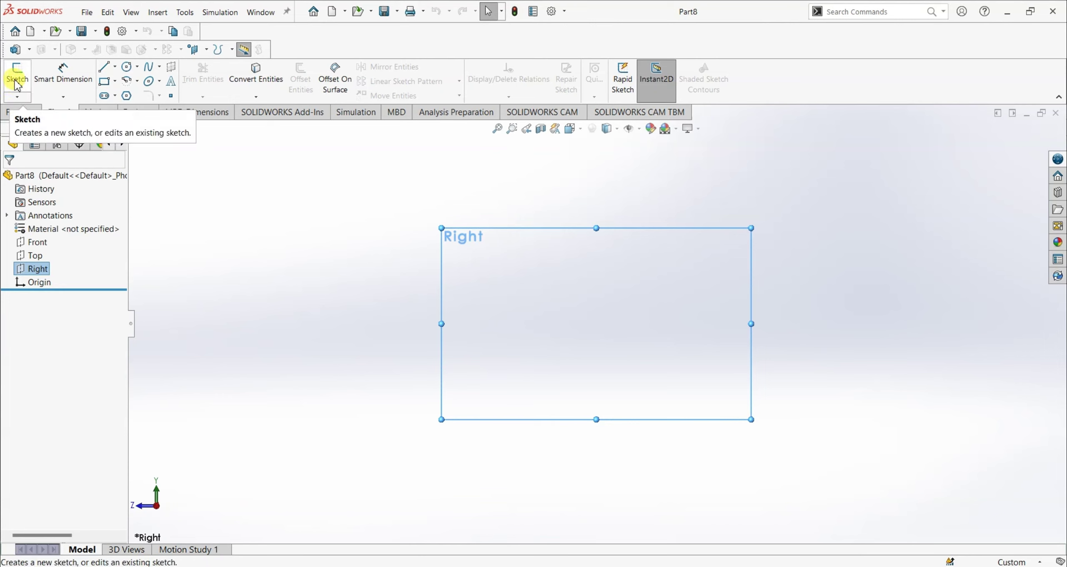
{"action": "right_click", "coordinate": [36, 241]}
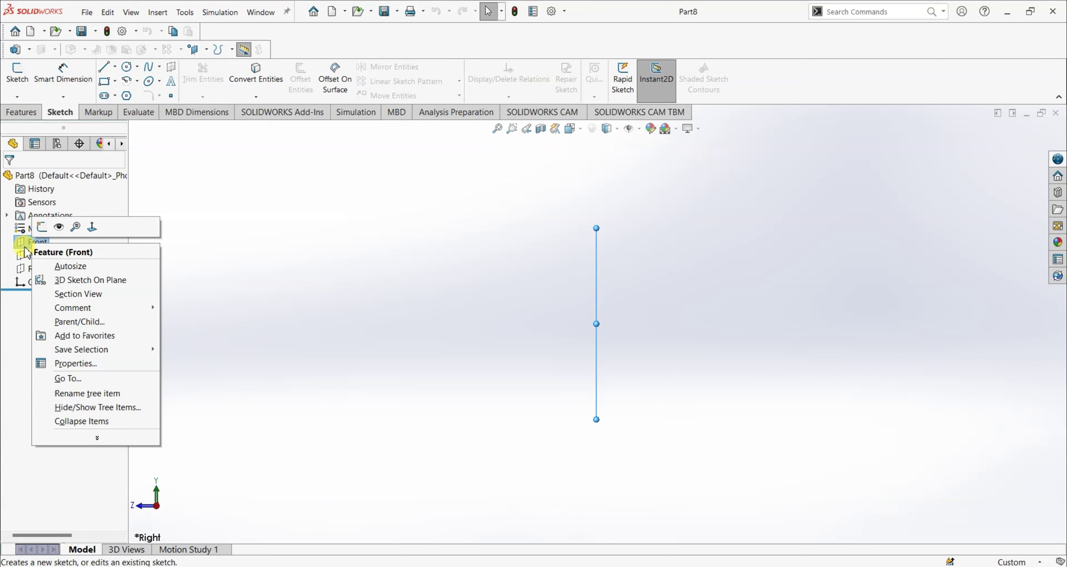
{"action": "left_click", "coordinate": [20, 77]}
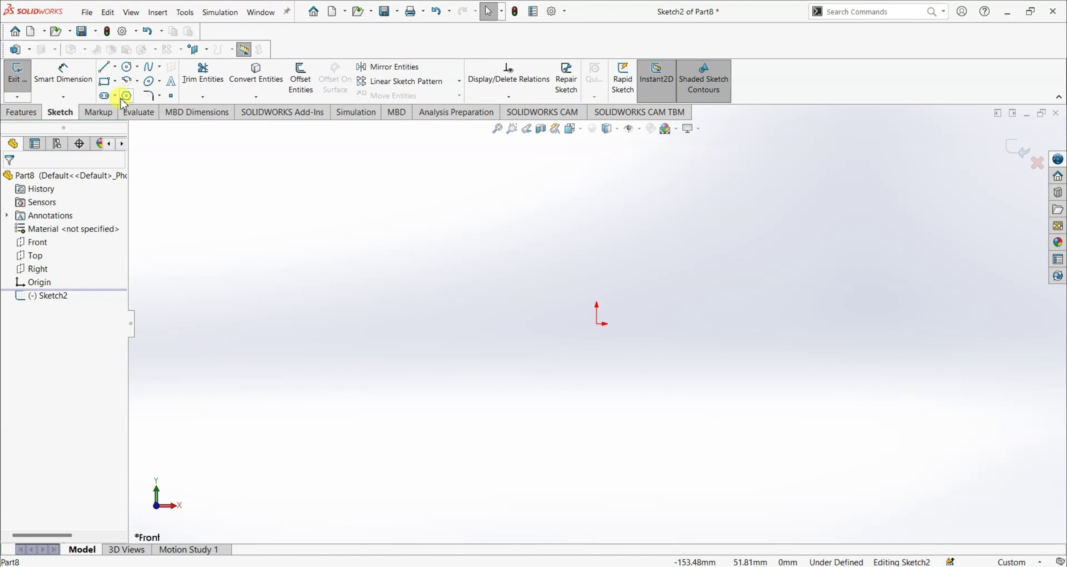
Draw a 63.48 × 47.33 mm corner rectangle from the origin and exit Sketch2.
{"action": "left_click", "coordinate": [104, 81]}
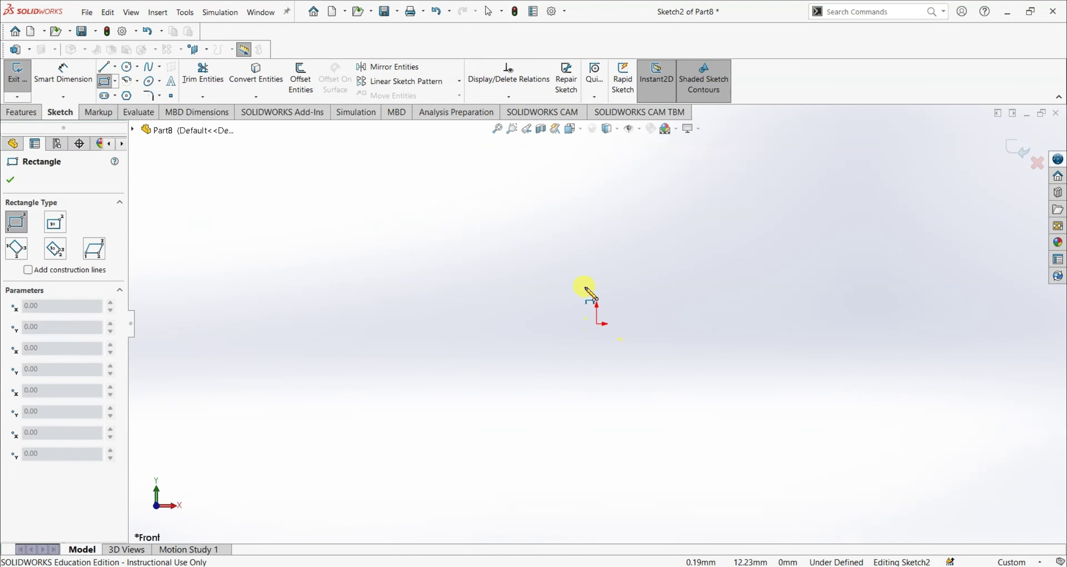
{"action": "left_click", "coordinate": [597, 323]}
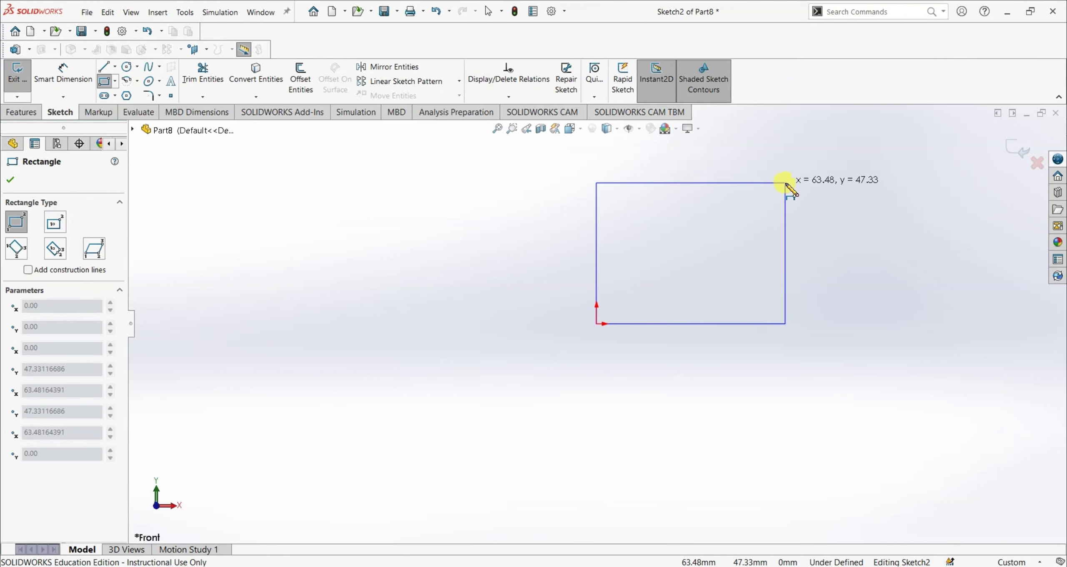
{"action": "left_click", "coordinate": [785, 183]}
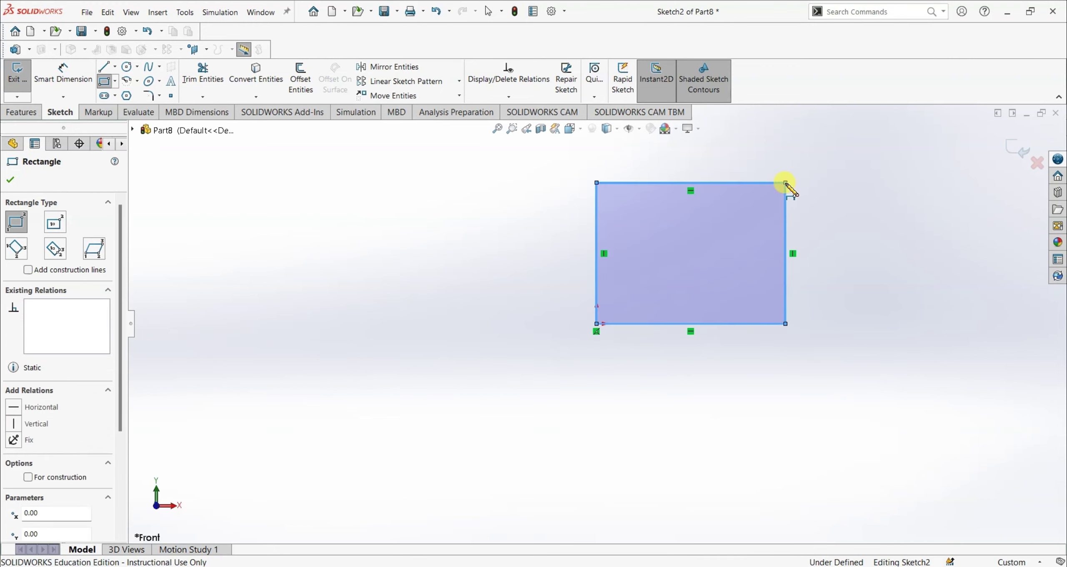
{"action": "left_click", "coordinate": [10, 179]}
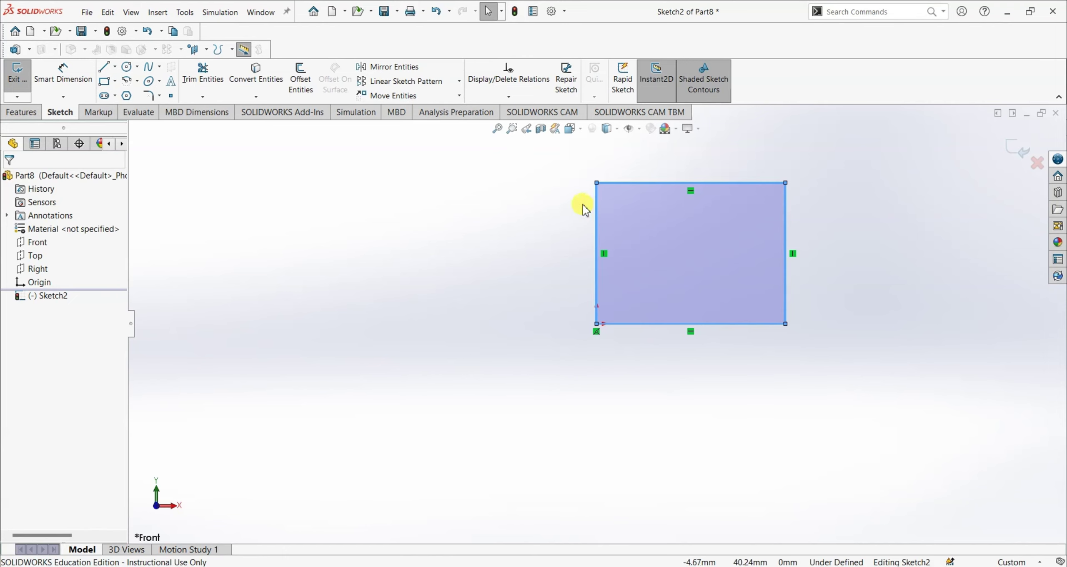
{"action": "key", "text": "Escape"}
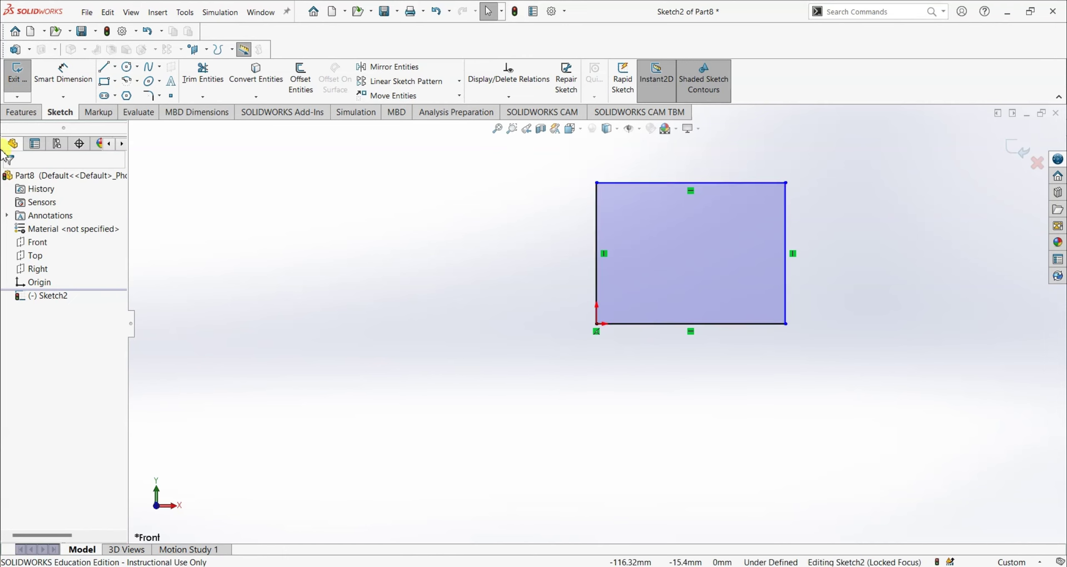
{"action": "left_click", "coordinate": [17, 77]}
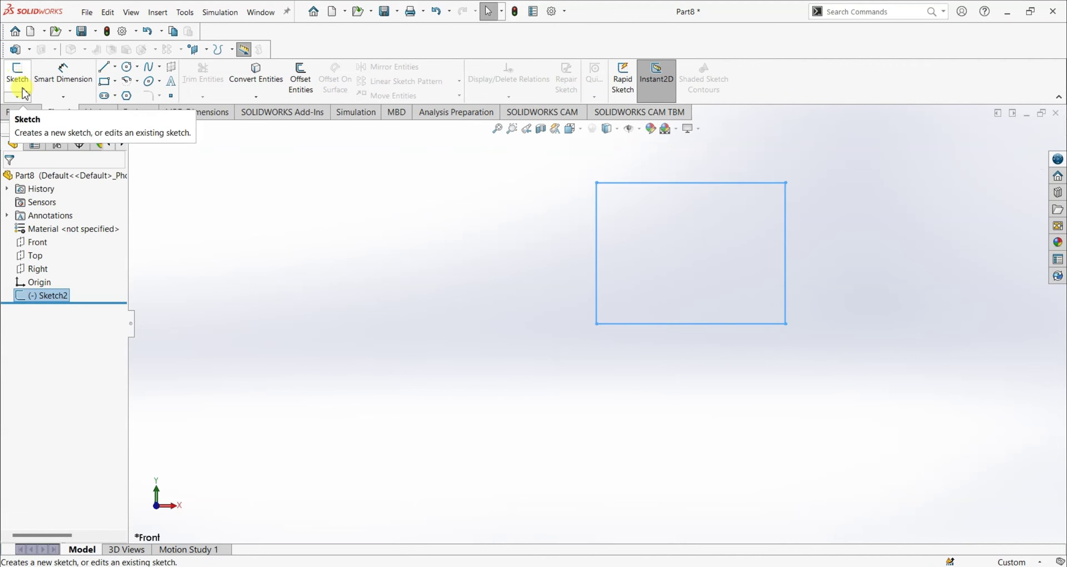
Start a new sketch on the Top plane and view it face-on.
{"action": "key", "text": "ctrl+8"}
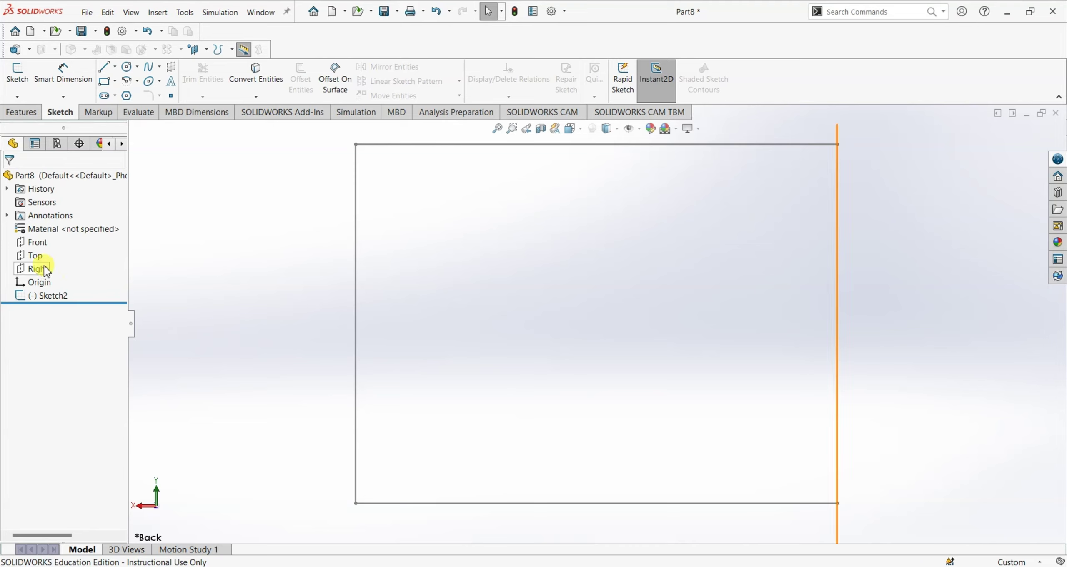
{"action": "left_click", "coordinate": [35, 256]}
{"action": "right_click", "coordinate": [35, 256]}
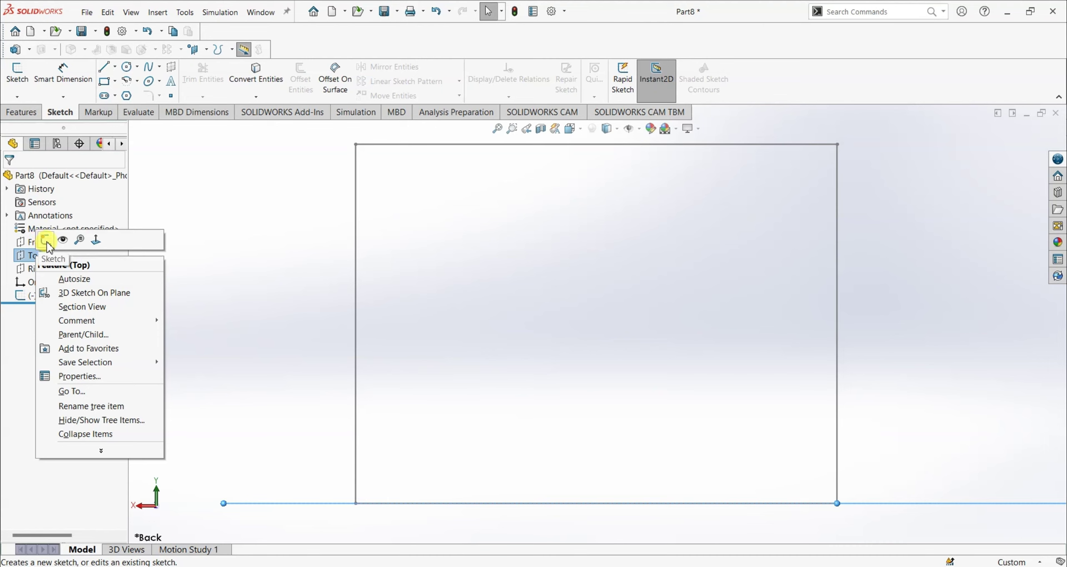
{"action": "left_click", "coordinate": [45, 241]}
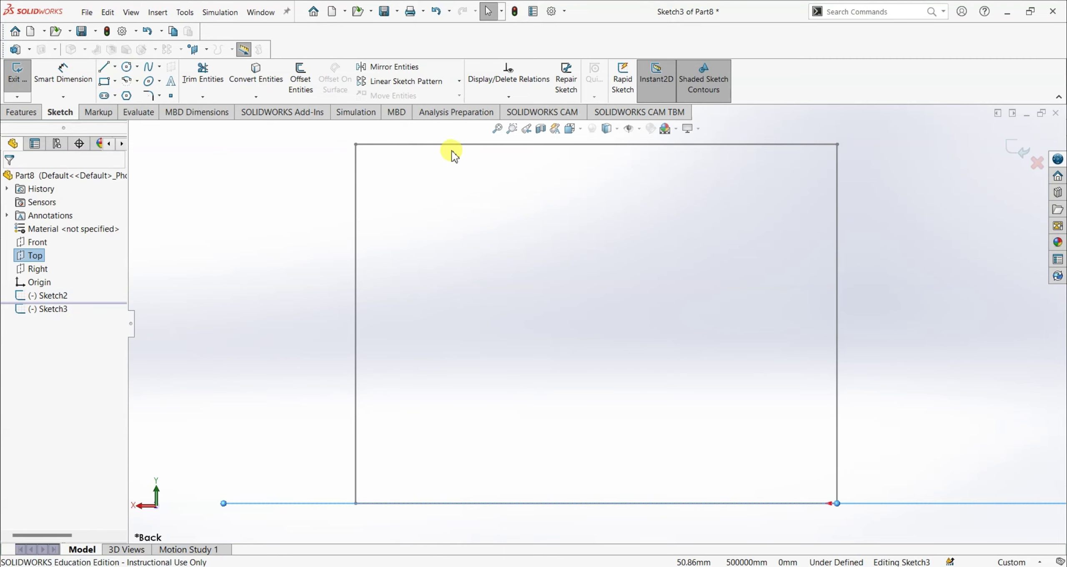
{"action": "right_click", "coordinate": [38, 260]}
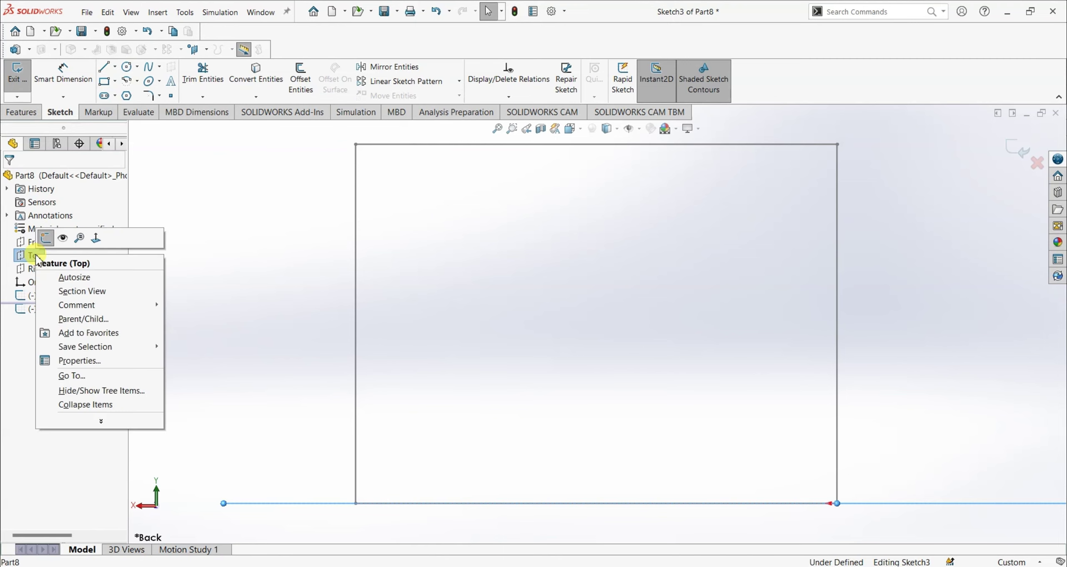
{"action": "left_click", "coordinate": [97, 238]}
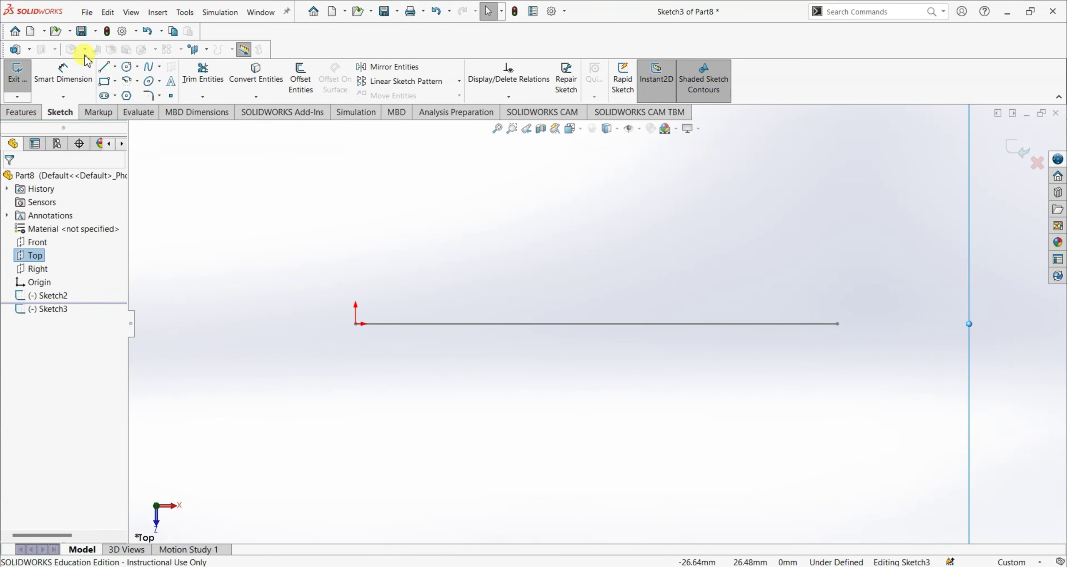
Draw a six-sided polygon centred on the origin and exit Sketch3.
{"action": "left_click", "coordinate": [127, 97]}
{"action": "left_click_drag", "start_coordinate": [355, 324], "coordinate": [452, 256]}
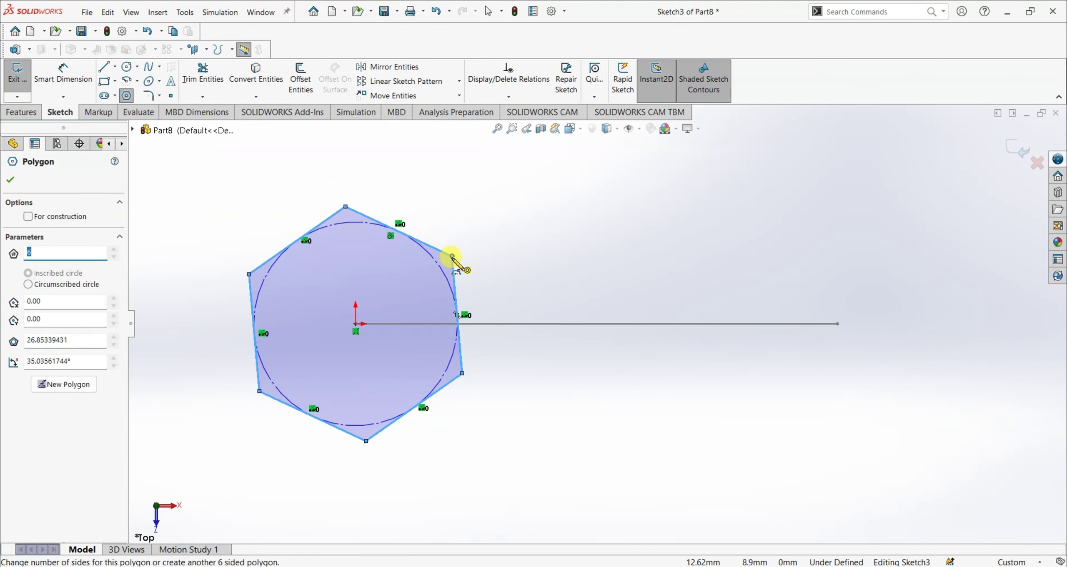
{"action": "left_click", "coordinate": [11, 179]}
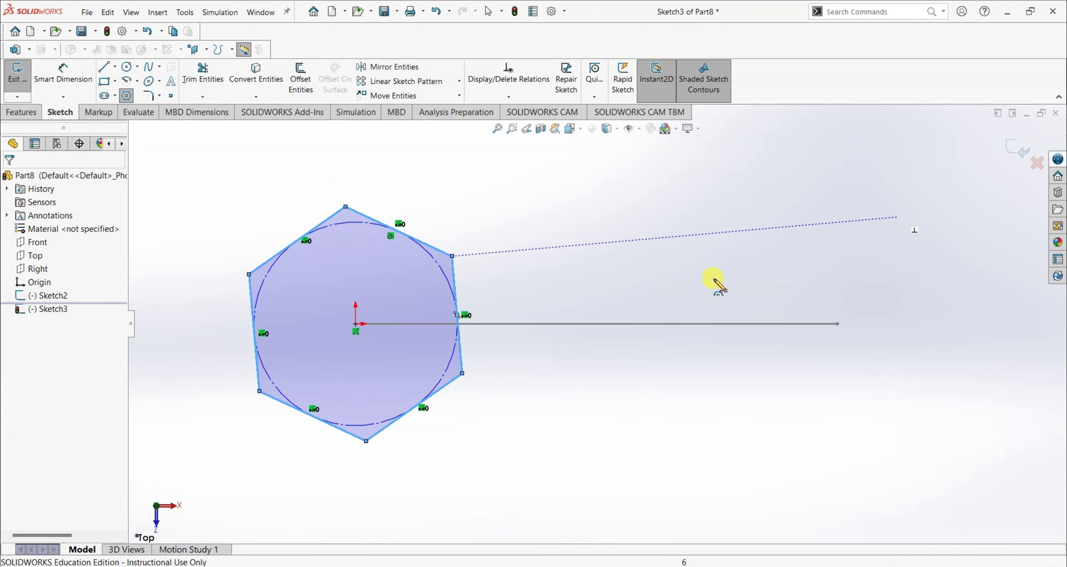
{"action": "left_click", "coordinate": [15, 81]}
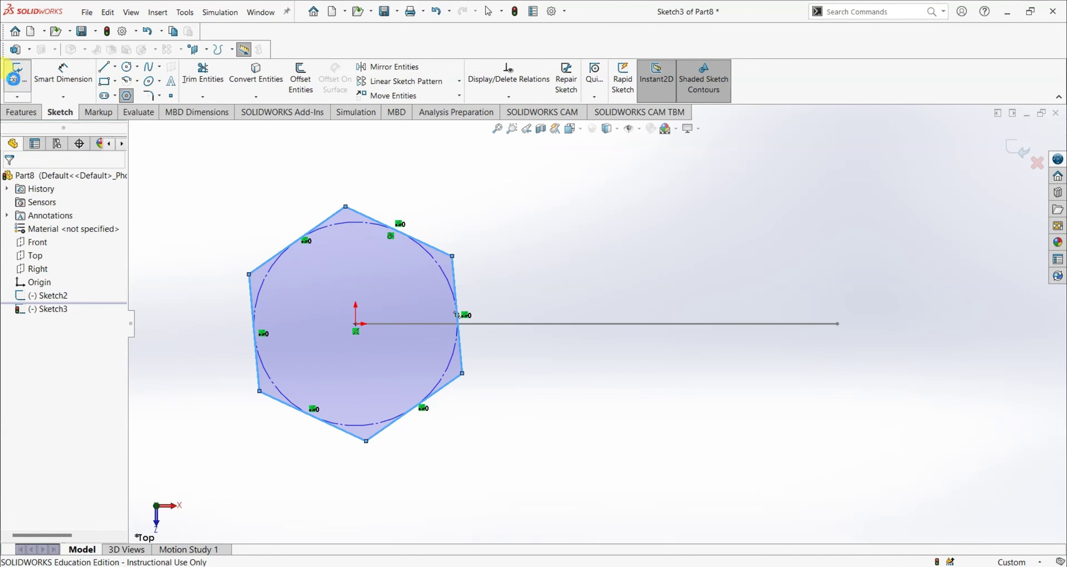
View the Top, then the Right plane face-on and start Sketch4 on the Right plane.
{"action": "left_click", "coordinate": [594, 194]}
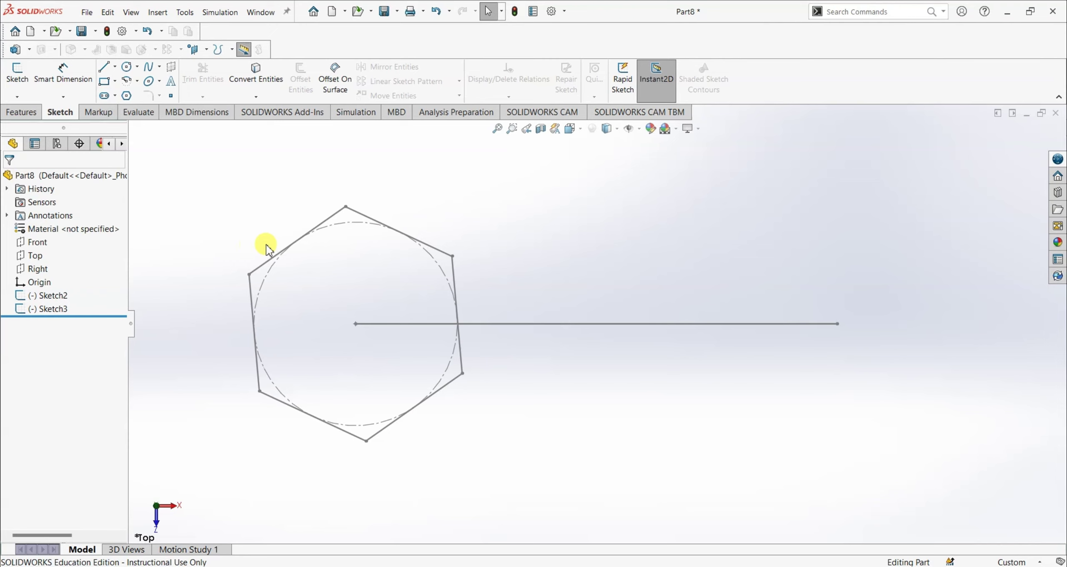
{"action": "right_click", "coordinate": [45, 258]}
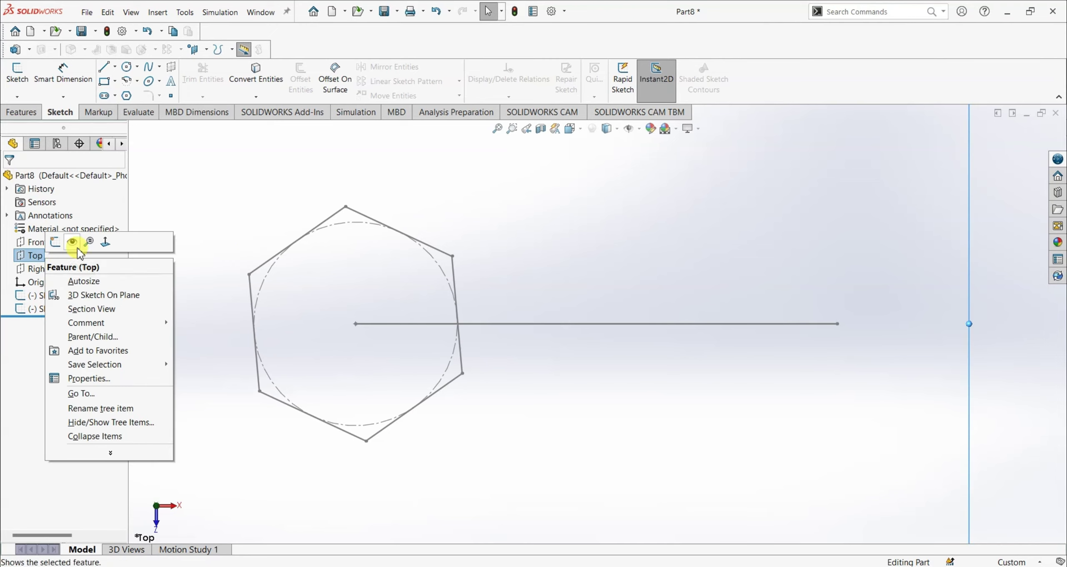
{"action": "left_click", "coordinate": [104, 243]}
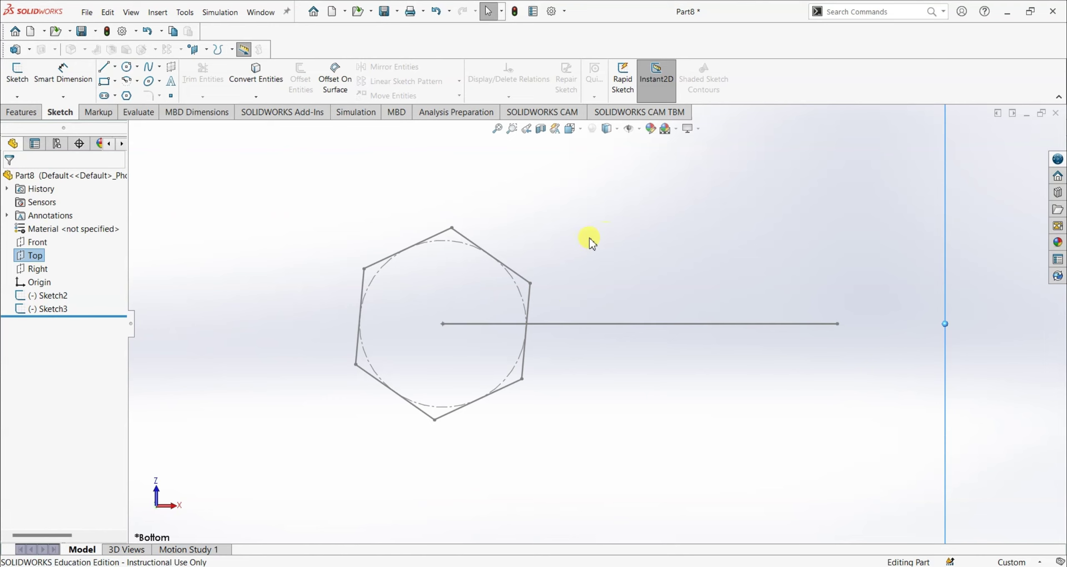
{"action": "right_click", "coordinate": [46, 270]}
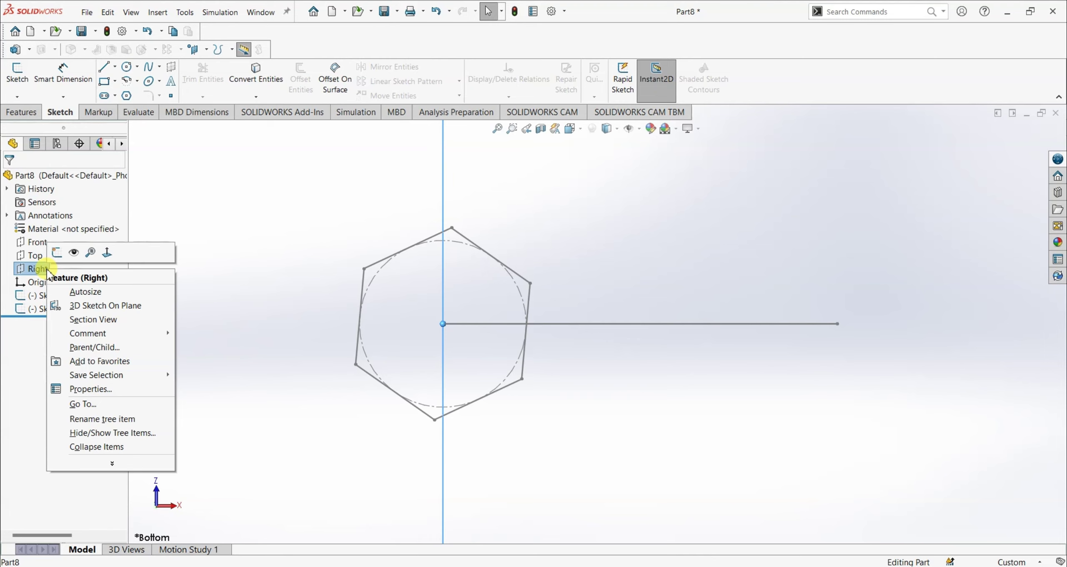
{"action": "left_click", "coordinate": [108, 253]}
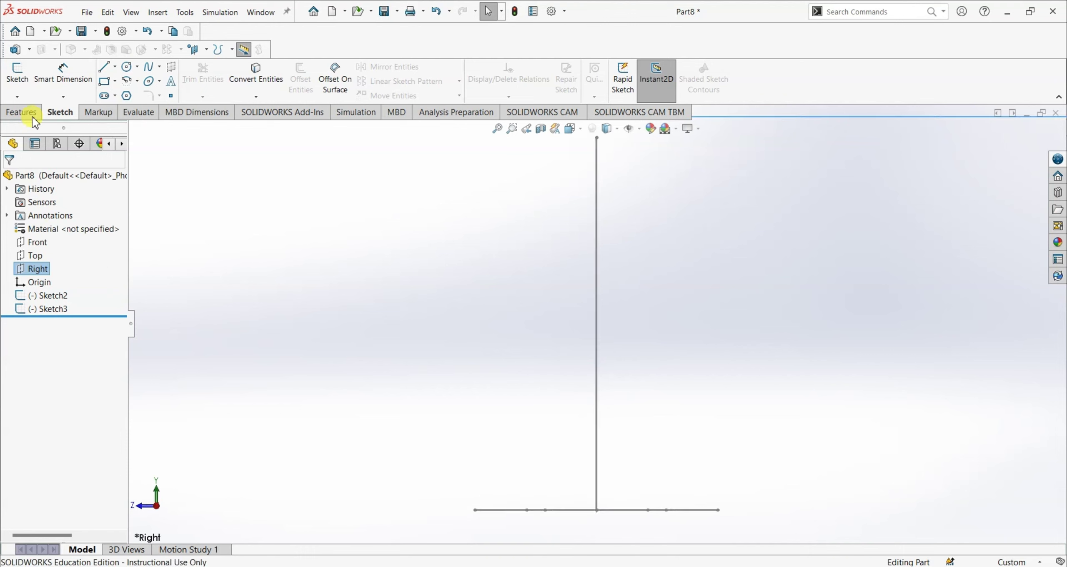
{"action": "left_click", "coordinate": [17, 74]}
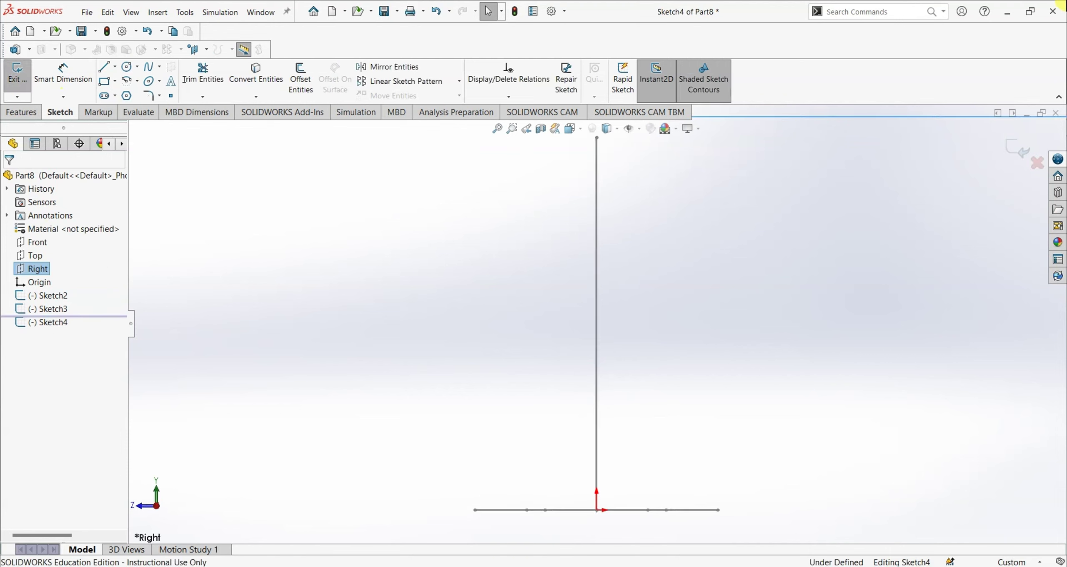
Draw an origin-centred circle of radius about 11.31 mm and exit Sketch4.
{"action": "left_click", "coordinate": [126, 67]}
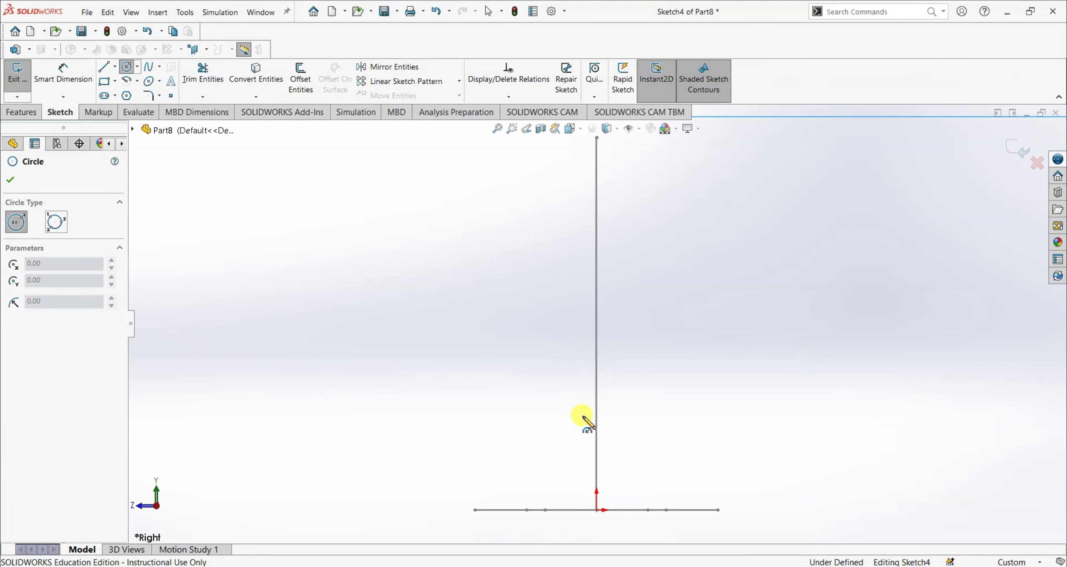
{"action": "left_click", "coordinate": [597, 509]}
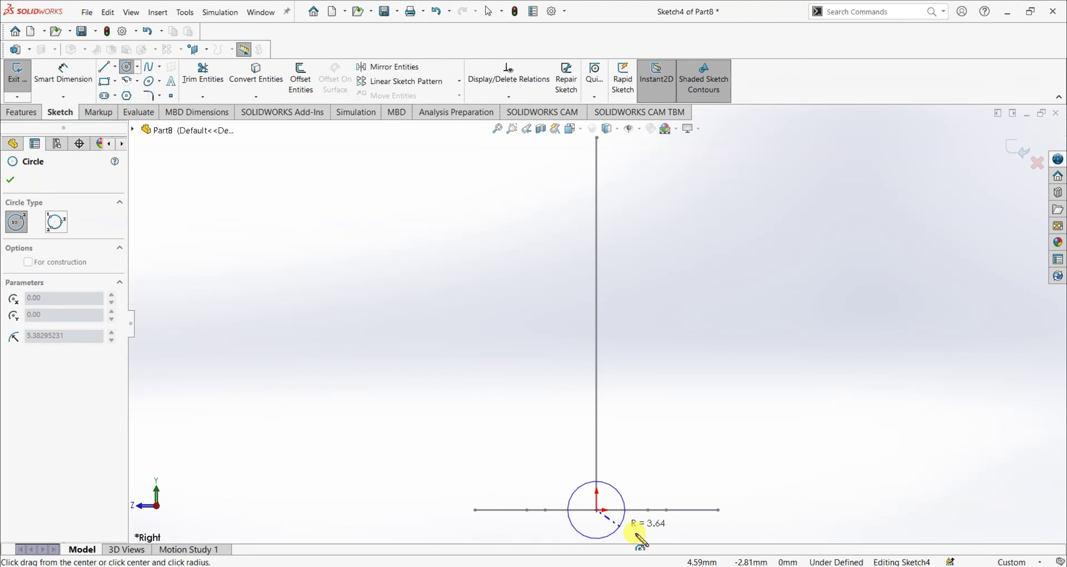
{"action": "left_click", "coordinate": [683, 527]}
{"action": "left_click", "coordinate": [10, 180]}
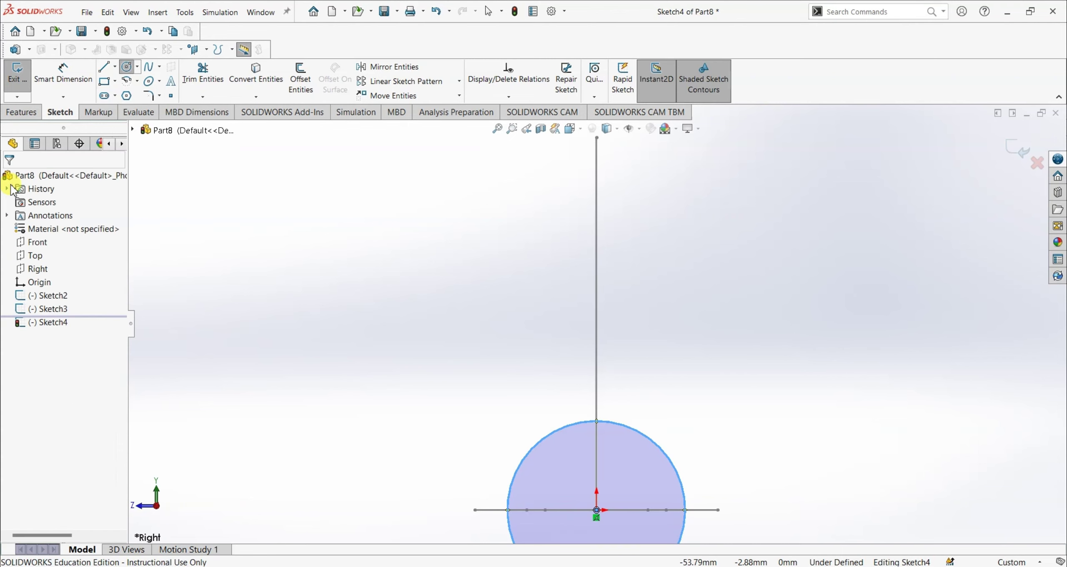
{"action": "left_click", "coordinate": [24, 72]}
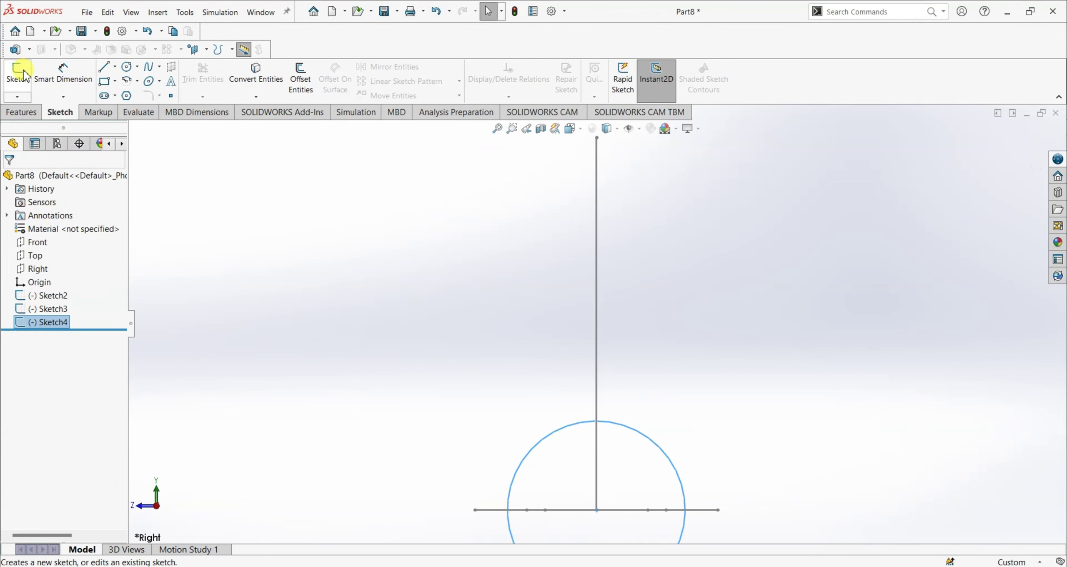
Switch to the Trimetric view, deselect Sketch4, and select the rectangle's top edge.
{"action": "left_click", "coordinate": [580, 129]}
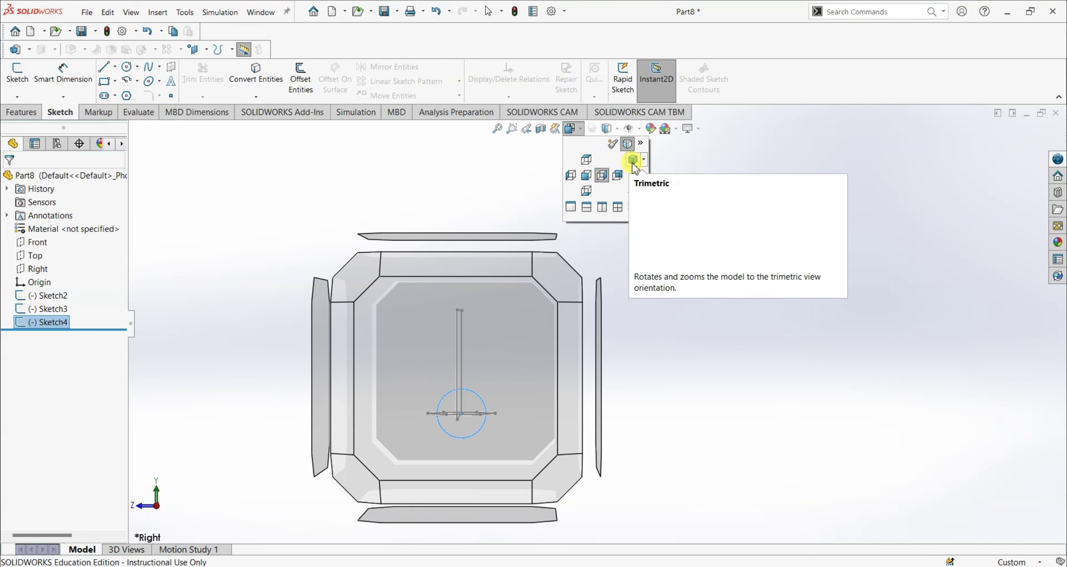
{"action": "left_click", "coordinate": [633, 160]}
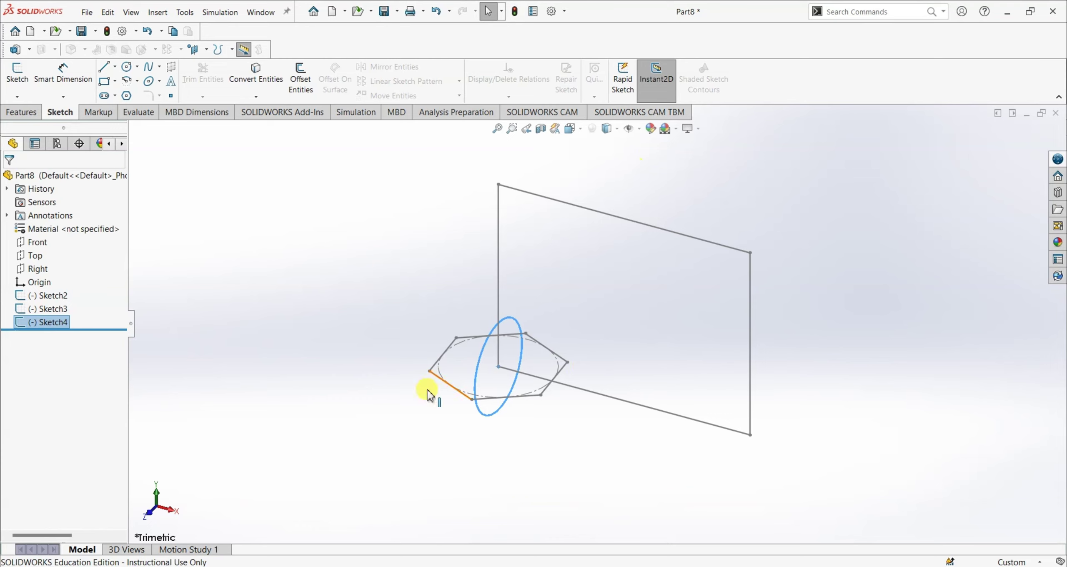
{"action": "left_click", "coordinate": [384, 272]}
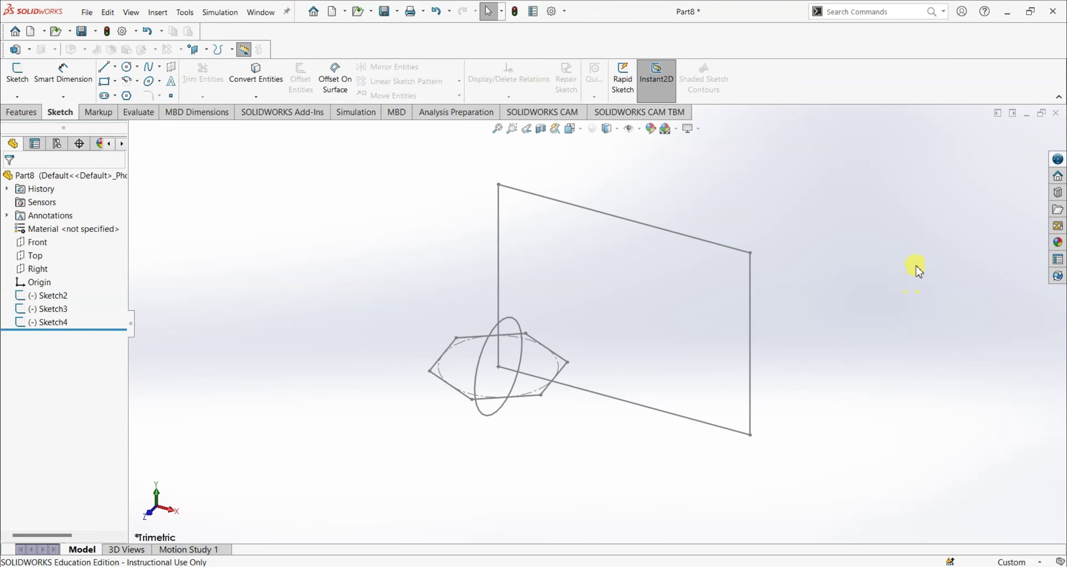
{"action": "left_click", "coordinate": [635, 226]}
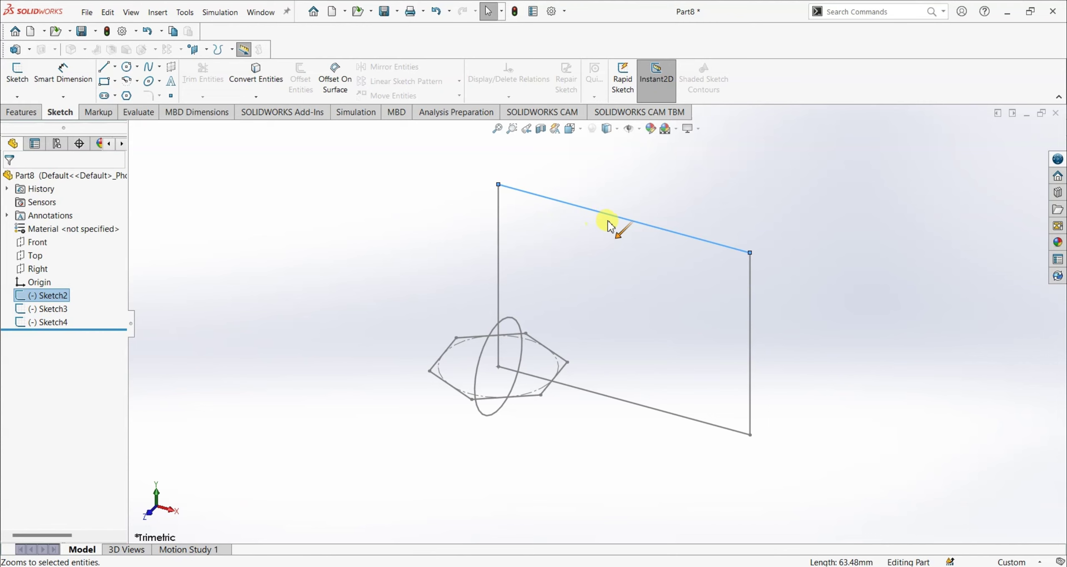
{"action": "right_click", "coordinate": [40, 243]}
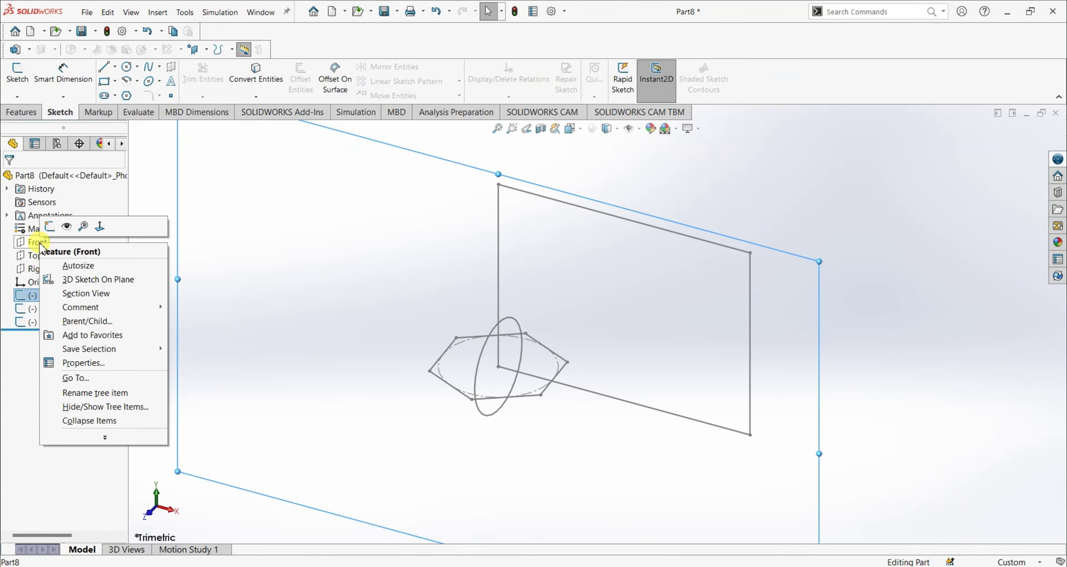
{"action": "left_click", "coordinate": [107, 232]}
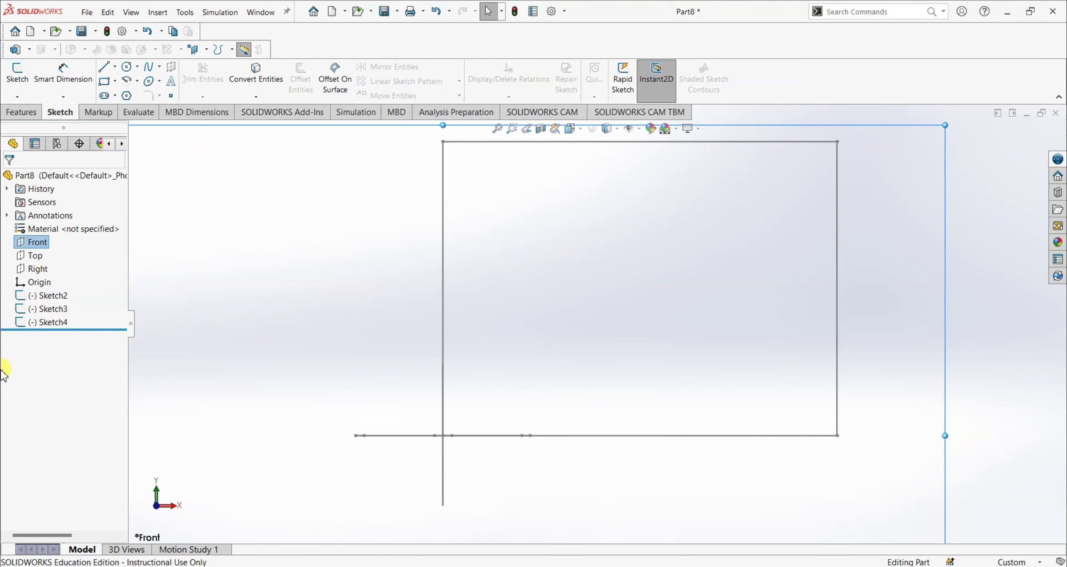
{"action": "right_click", "coordinate": [35, 255]}
{"action": "left_click", "coordinate": [106, 245]}
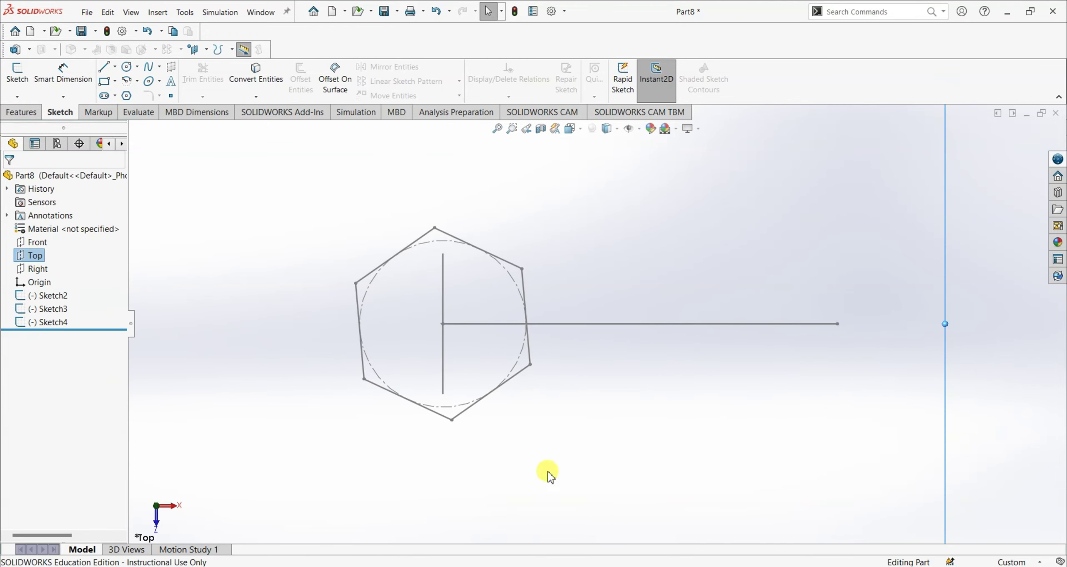
{"action": "right_click", "coordinate": [36, 270]}
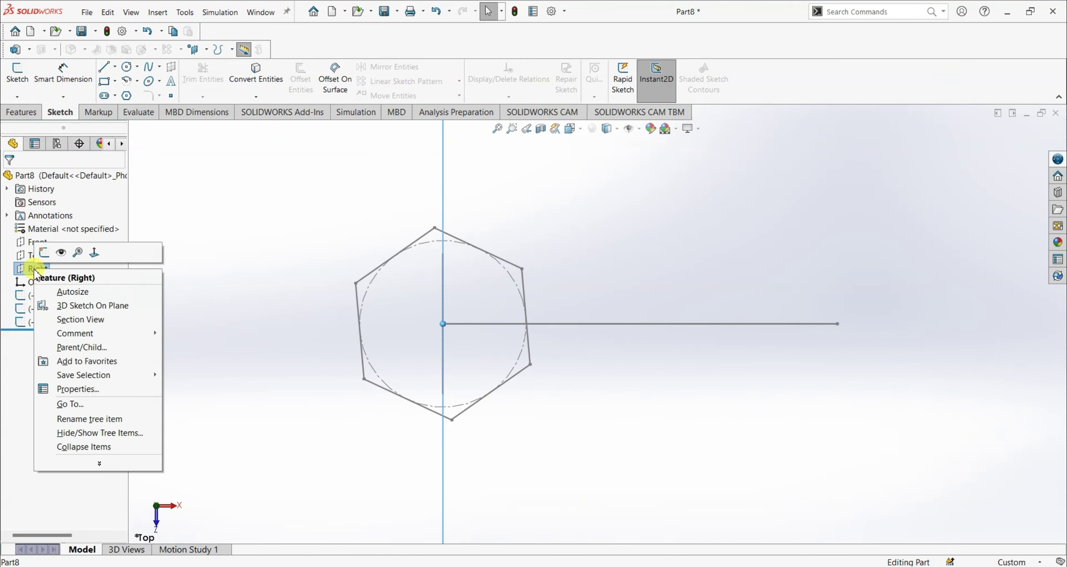
{"action": "left_click", "coordinate": [87, 252]}
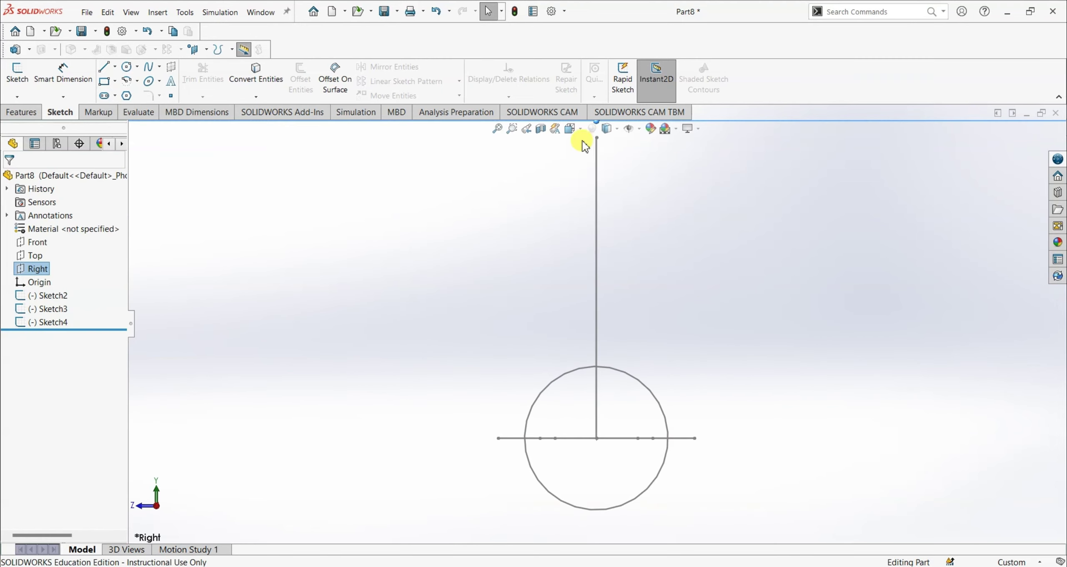
{"action": "left_click", "coordinate": [571, 130]}
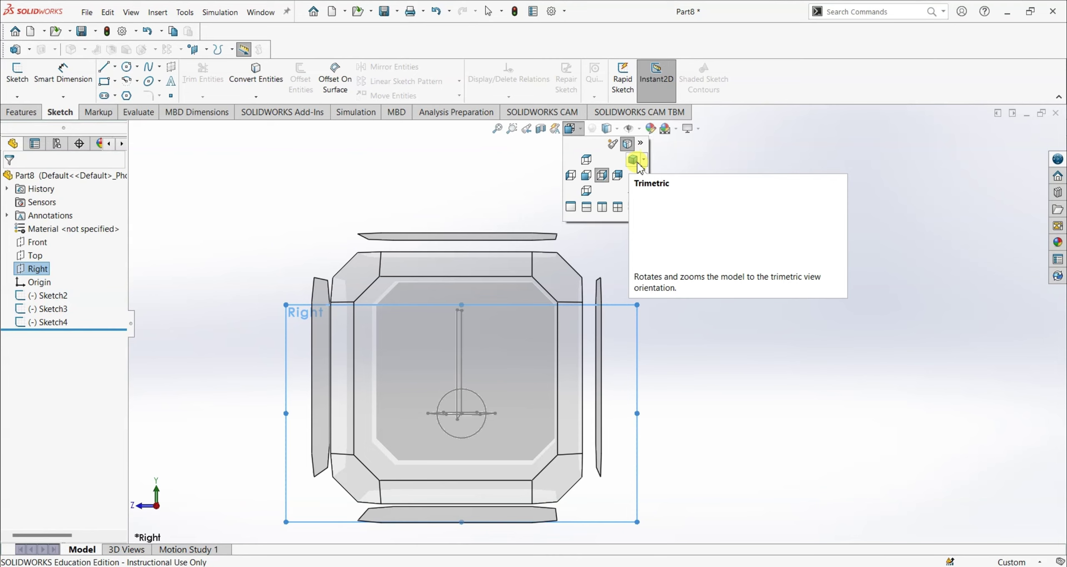
{"action": "left_click", "coordinate": [643, 162]}
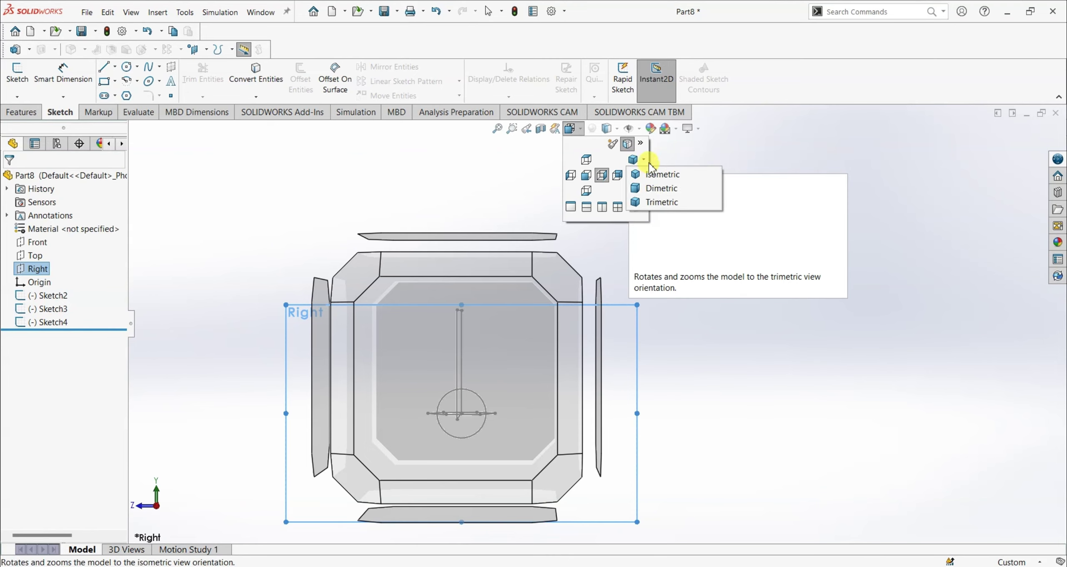
{"action": "left_click", "coordinate": [656, 202]}
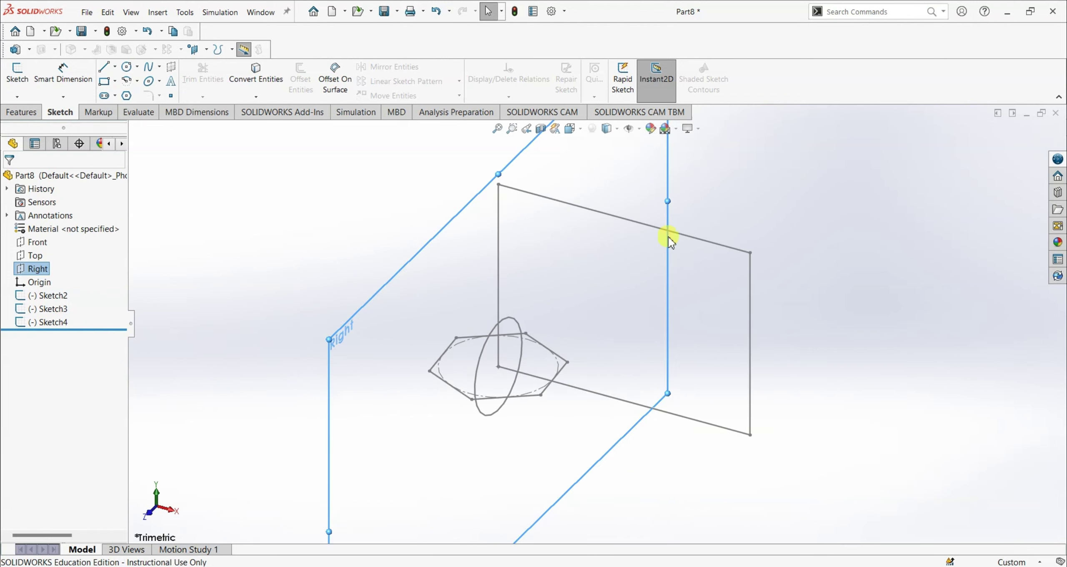
{"action": "left_click", "coordinate": [899, 354]}
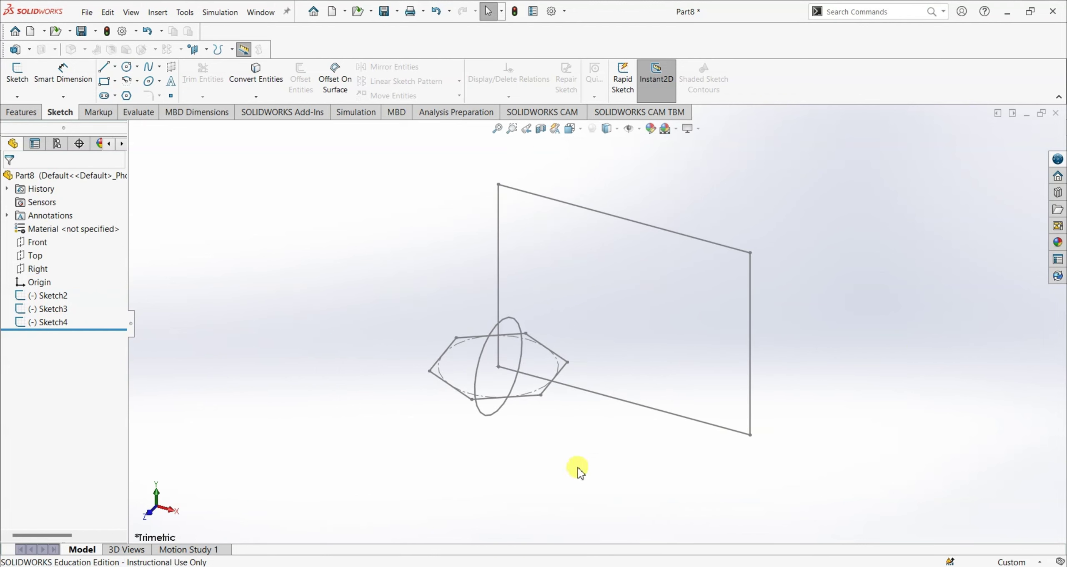
{"action": "mouse_move", "coordinate": [864, 340]}
{"action": "middle_mouse_down"}
{"action": "mouse_move", "coordinate": [775, 283]}
{"action": "mouse_move", "coordinate": [752, 337]}
{"action": "mouse_move", "coordinate": [888, 357]}
{"action": "mouse_move", "coordinate": [846, 436]}
{"action": "mouse_move", "coordinate": [824, 419]}
{"action": "mouse_move", "coordinate": [867, 347]}
{"action": "mouse_move", "coordinate": [826, 410]}
{"action": "mouse_move", "coordinate": [865, 417]}
{"action": "middle_mouse_up"}
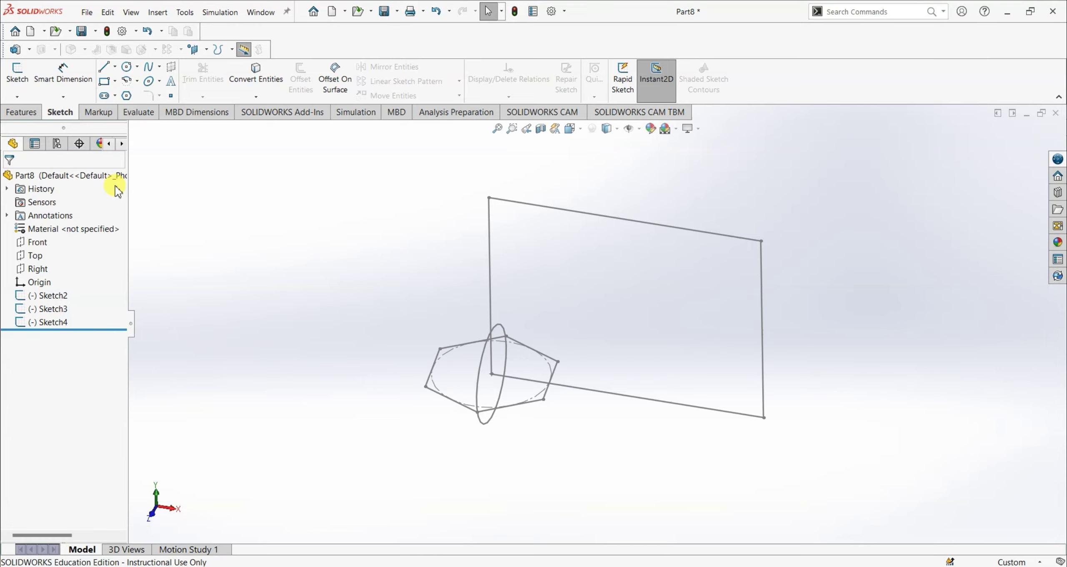